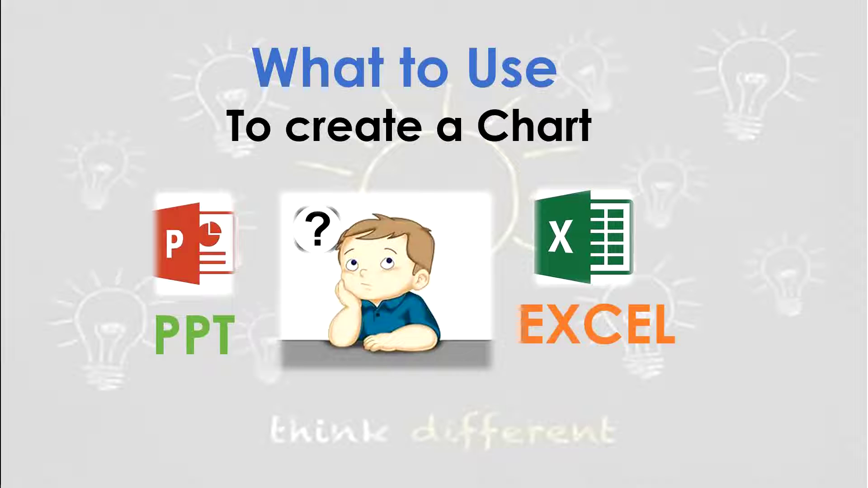
# - Exit the intro slide show and switch to the Pie Chart PPT Excel workbook
pyautogui.click(598, 473)
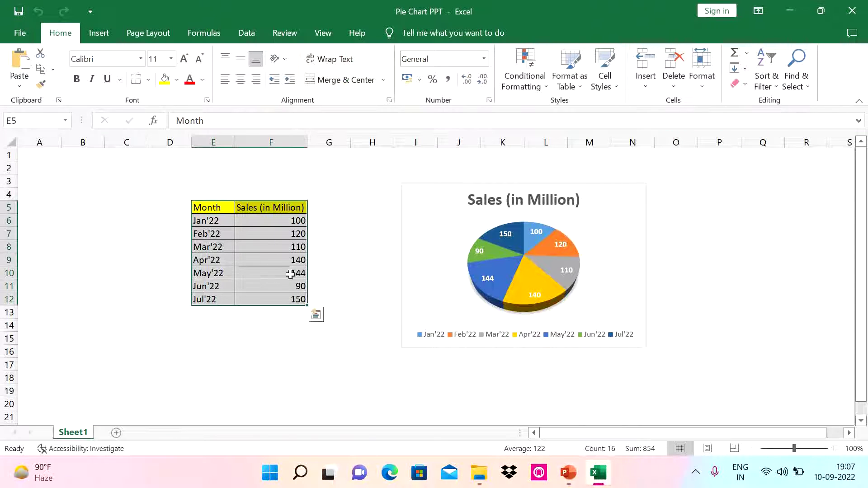
# - Copy the 3-D Sales (in Million) pie chart from Excel and return to PowerPoint
pyautogui.click(271, 233)
pyautogui.moveTo(213, 208); pyautogui.dragTo(289, 299)
pyautogui.moveTo(557, 276)
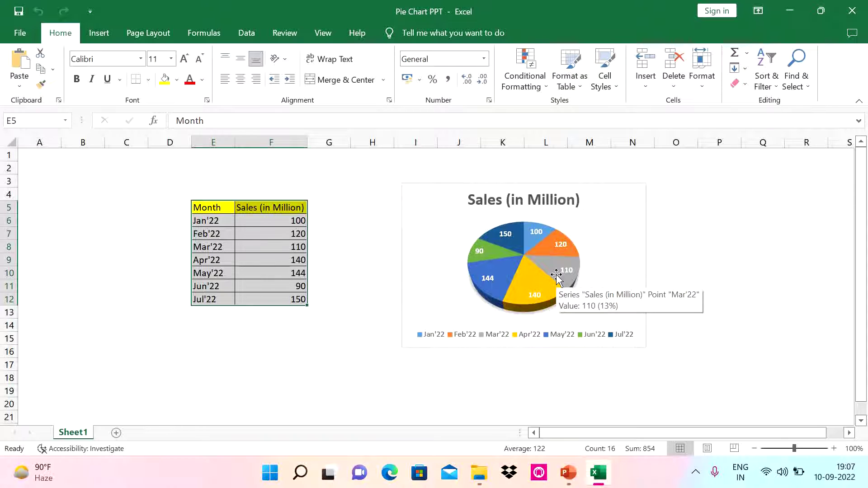
pyautogui.rightClick(619, 209)
pyautogui.click(662, 164)
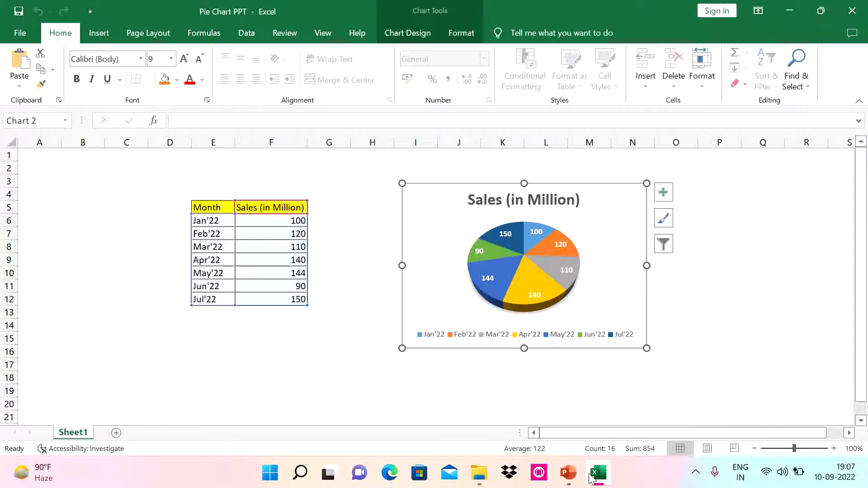
pyautogui.click(569, 473)
# - Paste the Sales (in Million) pie chart onto slide 1, enlarged and moved toward the centre
pyautogui.click(64, 143)
pyautogui.hotkey('ctrl', 'v')
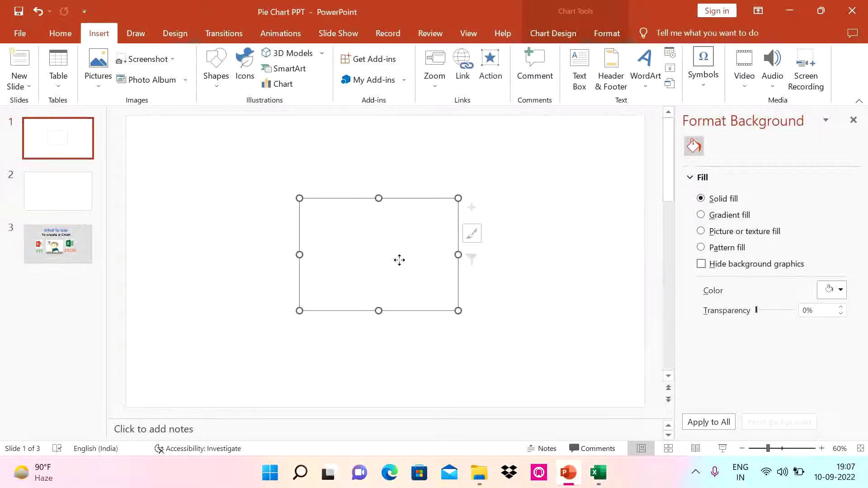
pyautogui.press('Delete')
pyautogui.hotkey('ctrl', 'v')
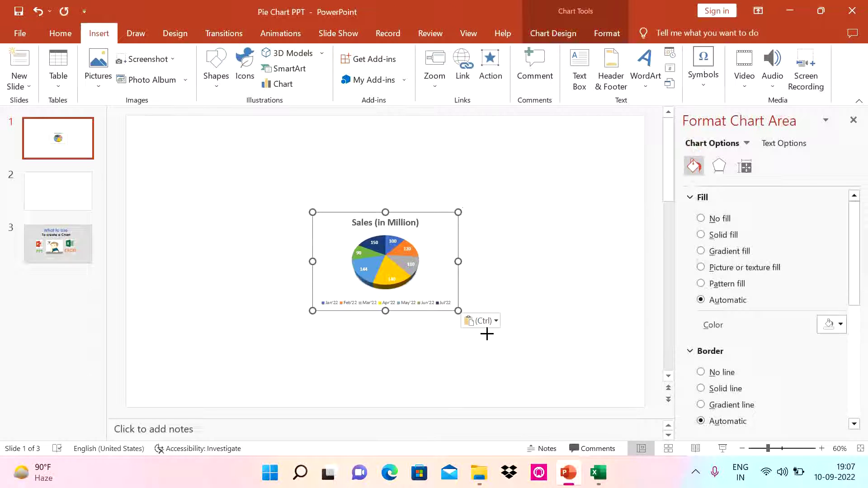
pyautogui.moveTo(457, 310); pyautogui.dragTo(524, 361)
pyautogui.moveTo(474, 248); pyautogui.dragTo(449, 218)
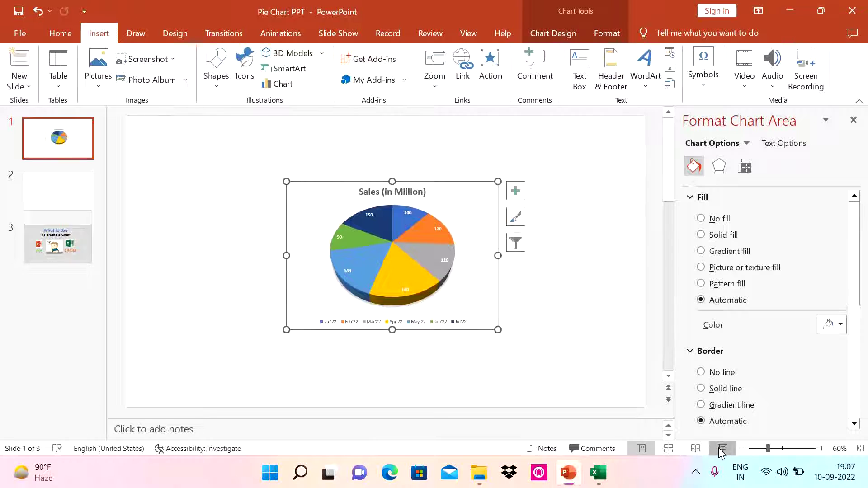
# - Preview the chart slide full screen, then go back to the Excel workbook
pyautogui.click(719, 447)
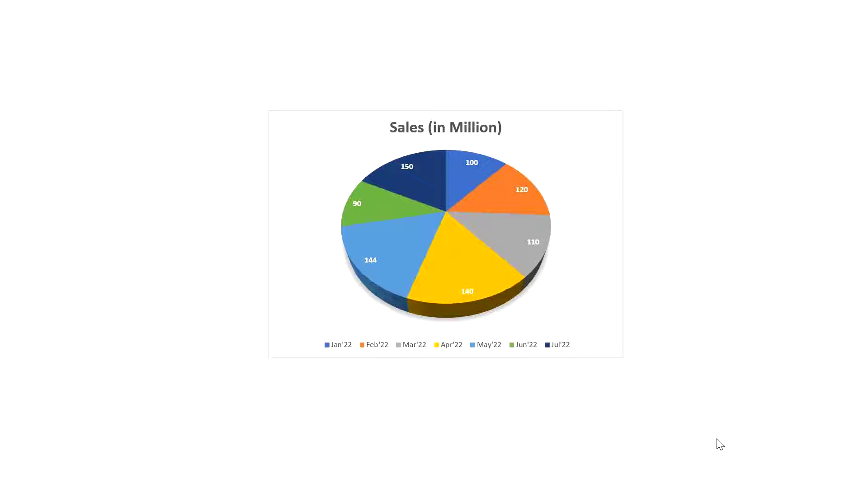
pyautogui.press('Escape')
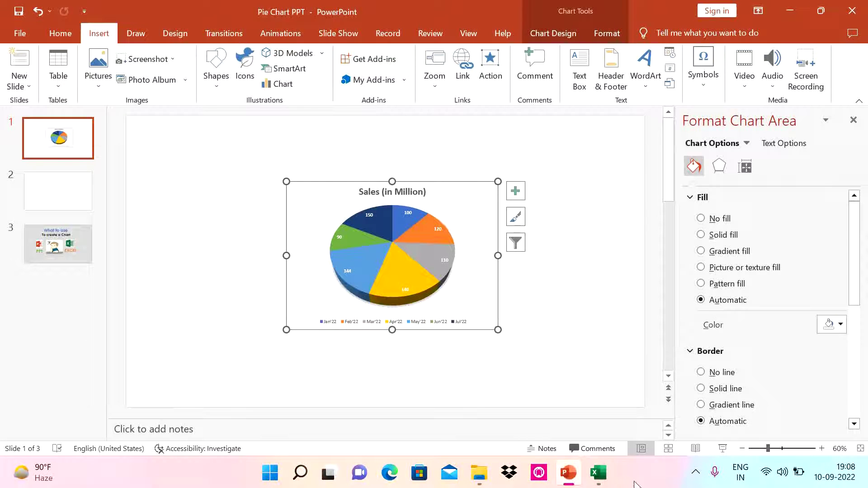
pyautogui.click(598, 472)
# - Close Excel, view the chart's linked Jan'22–Jul'22 data full-window, then close it
pyautogui.click(852, 13)
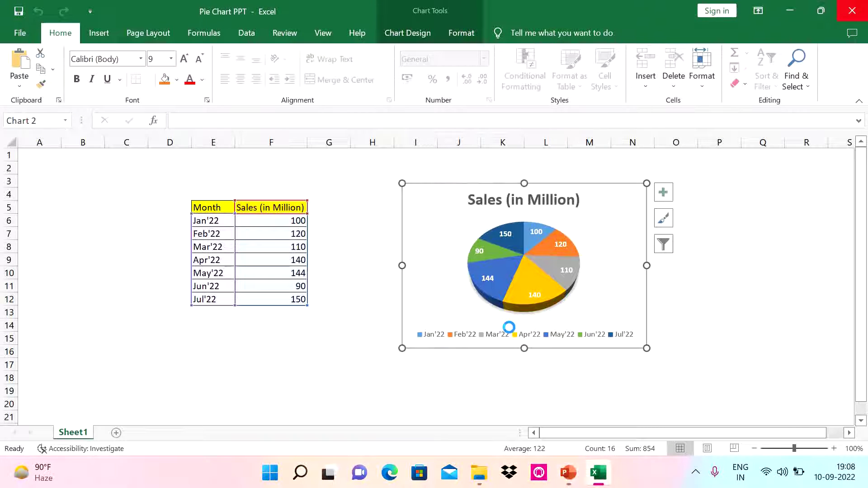
pyautogui.rightClick(475, 207)
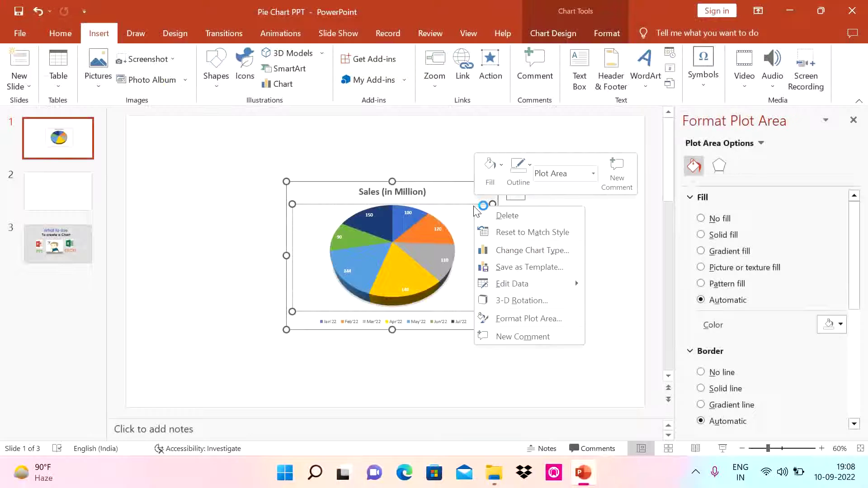
pyautogui.click(501, 284)
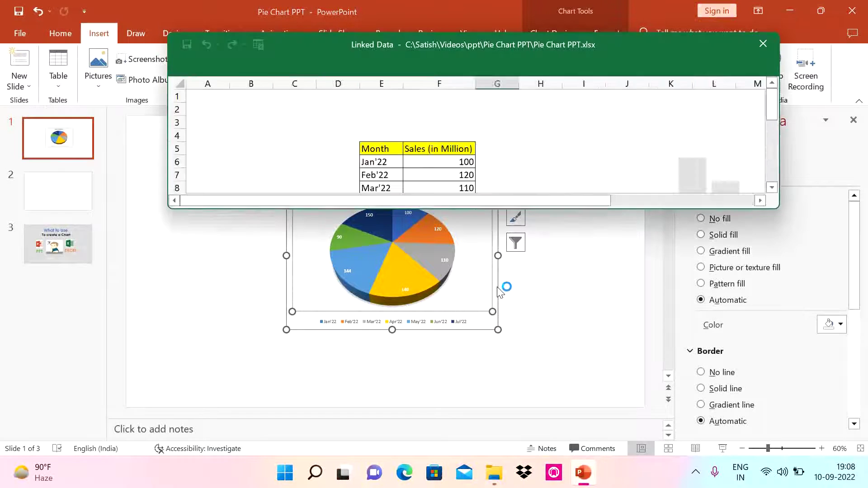
pyautogui.doubleClick(559, 53)
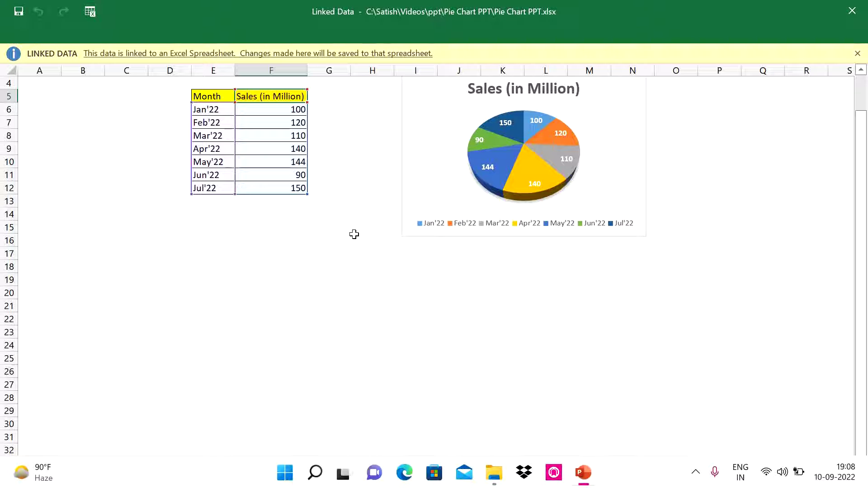
pyautogui.click(852, 10)
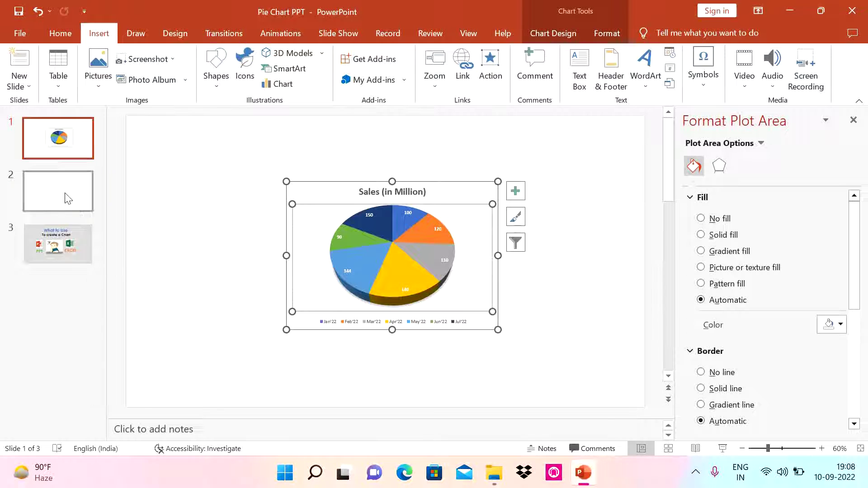
# - Insert a default 3-D pie chart on blank slide 2
pyautogui.click(83, 197)
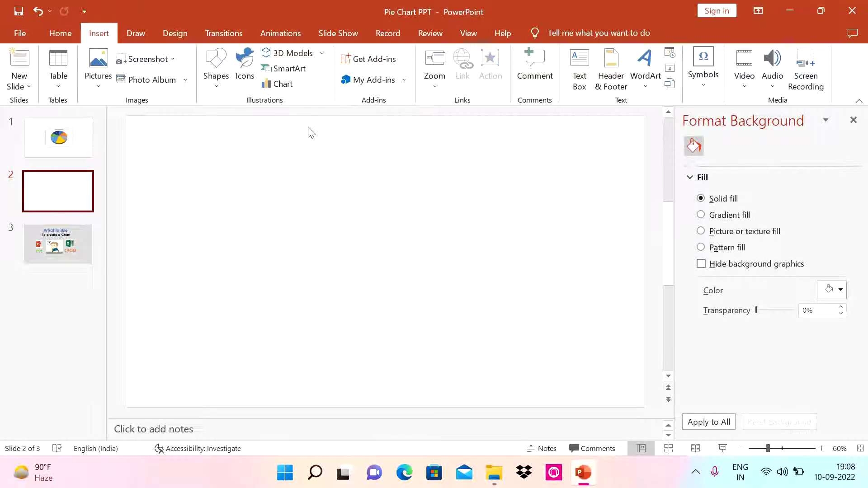
pyautogui.click(283, 85)
pyautogui.click(258, 141)
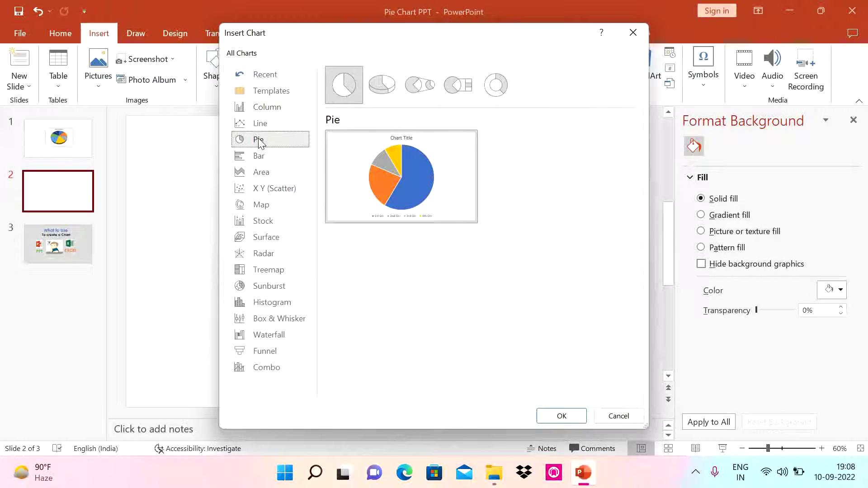
pyautogui.click(381, 85)
pyautogui.click(562, 416)
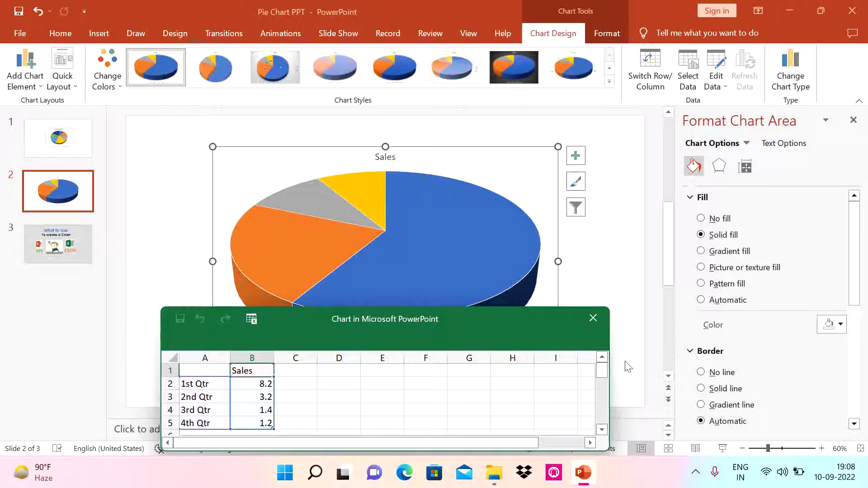
# - Close the sample data sheet and shrink the chart toward the slide's upper left
pyautogui.click(594, 318)
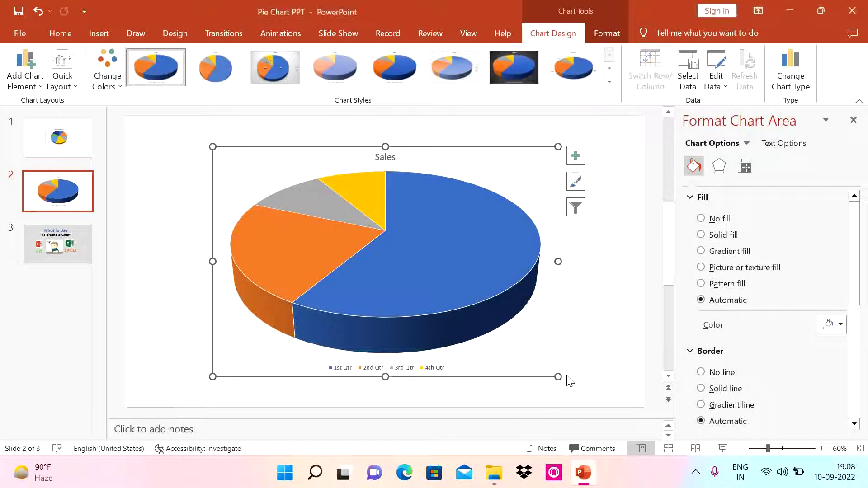
pyautogui.moveTo(558, 375); pyautogui.dragTo(457, 296)
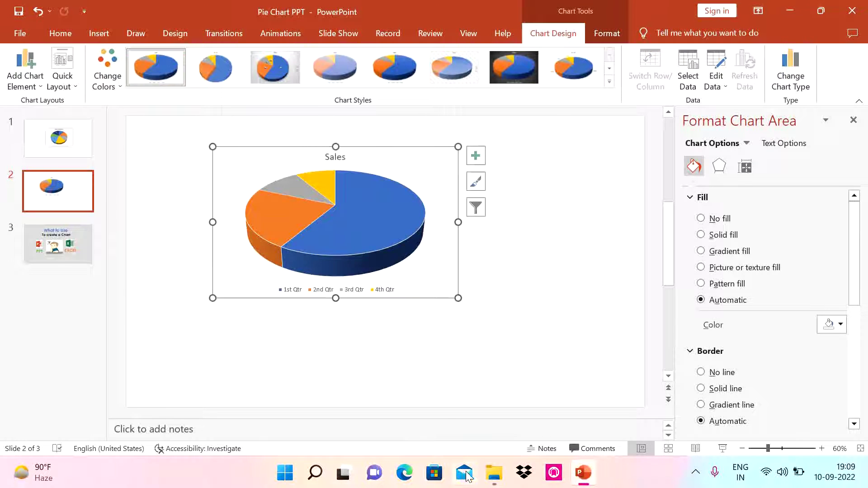
pyautogui.click(494, 472)
# - Open Pie Chart PPT.xlsx and copy the Month and Sales table E5:F12
pyautogui.doubleClick(168, 141)
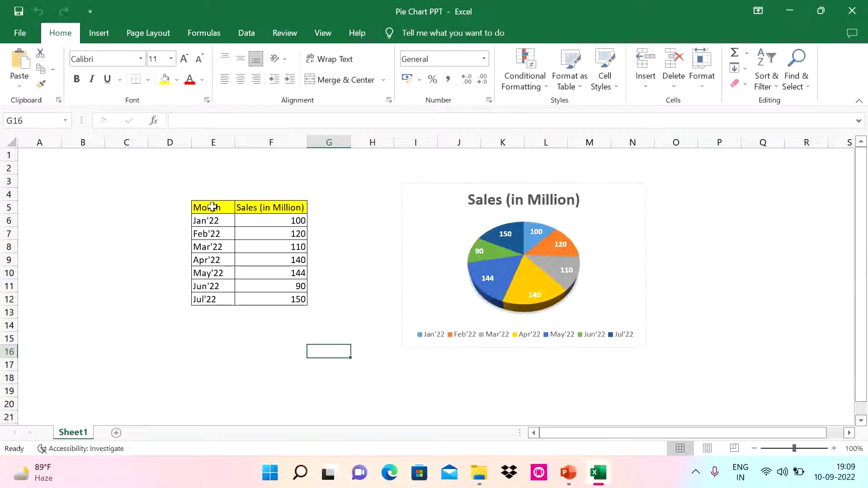
pyautogui.moveTo(210, 206); pyautogui.dragTo(291, 296)
pyautogui.hotkey('ctrl', 'c')
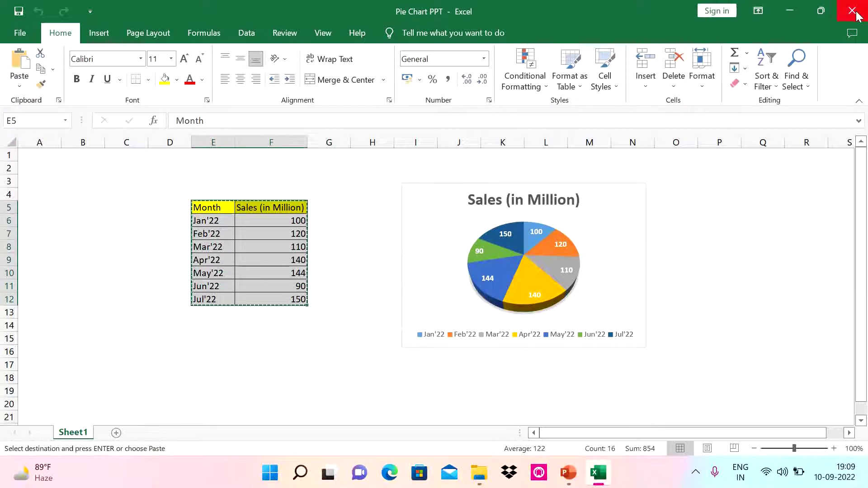
pyautogui.hotkey('alt', 'Tab')
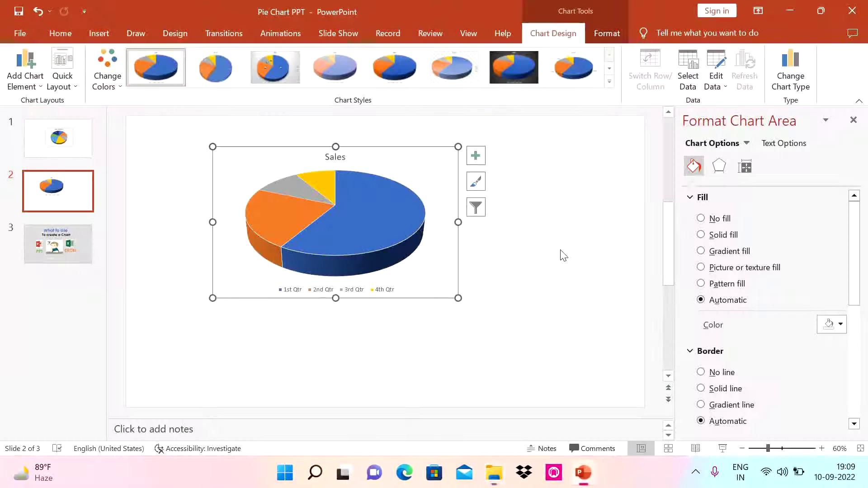
# - Paste the Jan'22–Jul'22 monthly sales table over the chart's quarterly sample data
pyautogui.rightClick(398, 158)
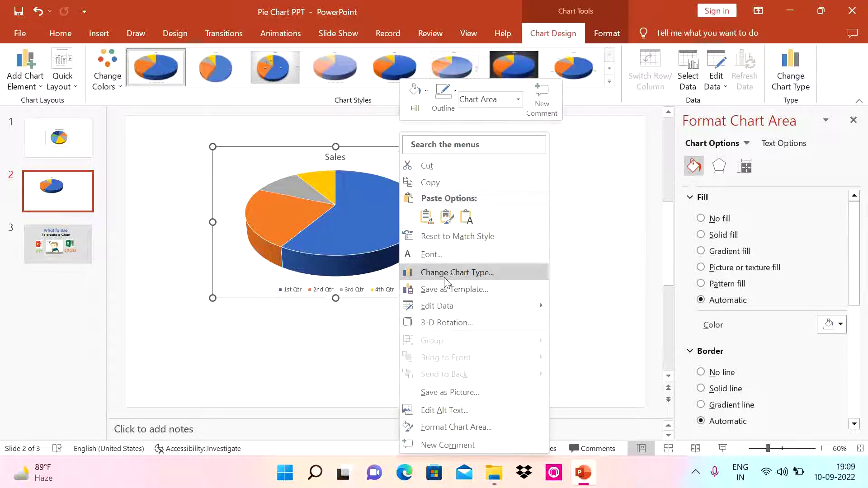
pyautogui.click(437, 306)
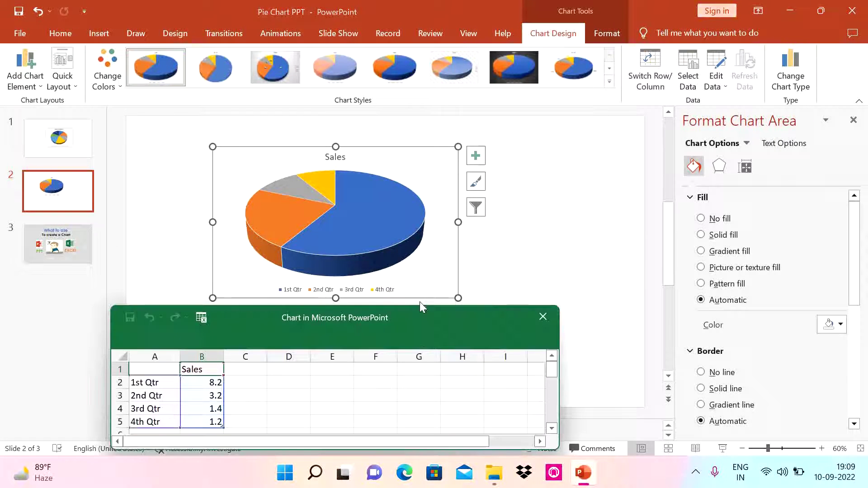
pyautogui.doubleClick(420, 315)
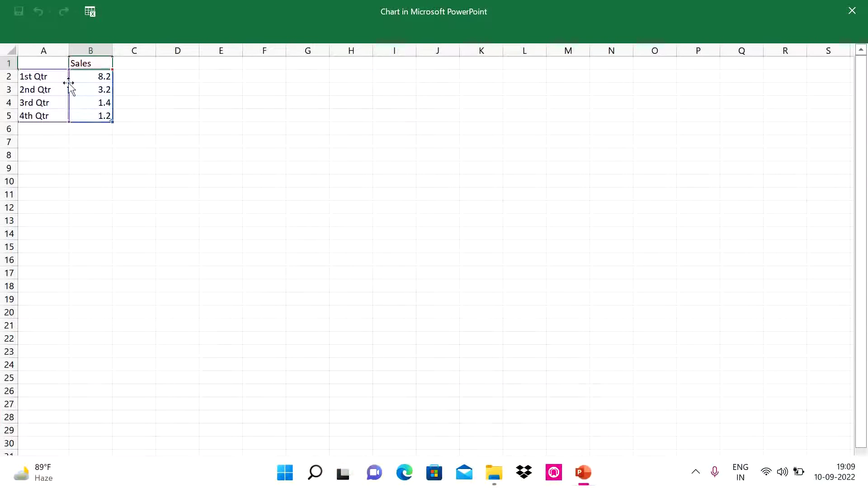
pyautogui.moveTo(40, 62); pyautogui.dragTo(87, 180)
pyautogui.hotkey('ctrl', 'v')
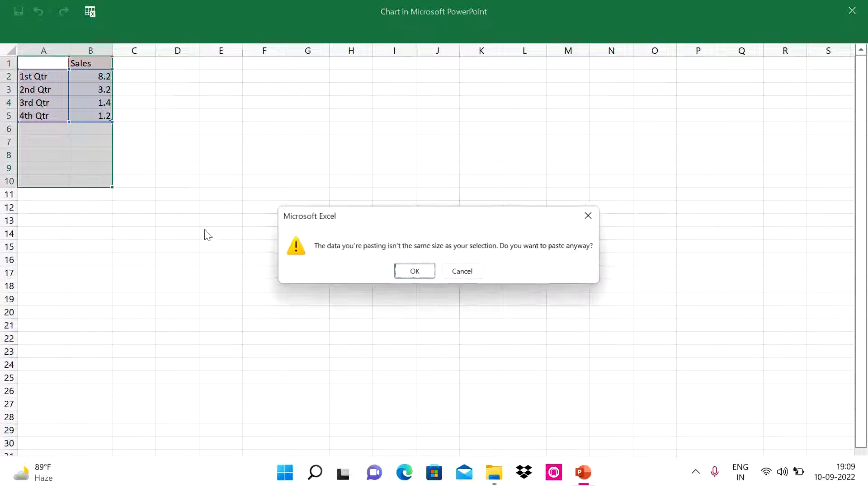
pyautogui.click(414, 271)
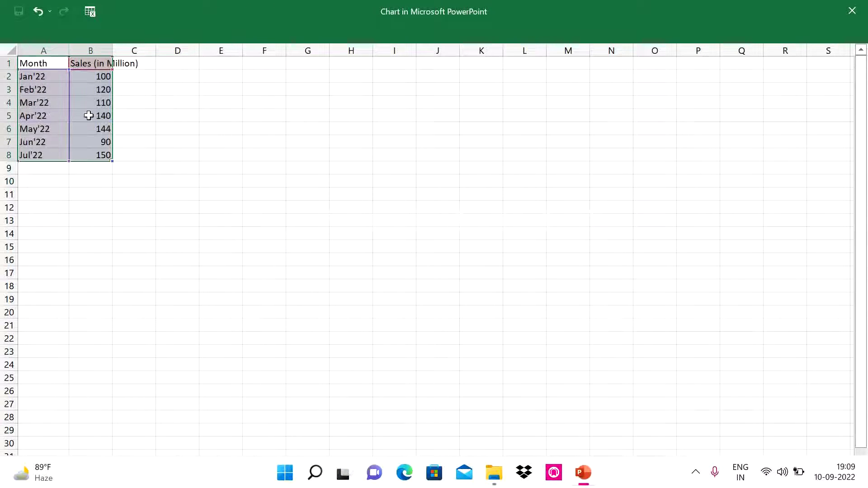
pyautogui.click(852, 10)
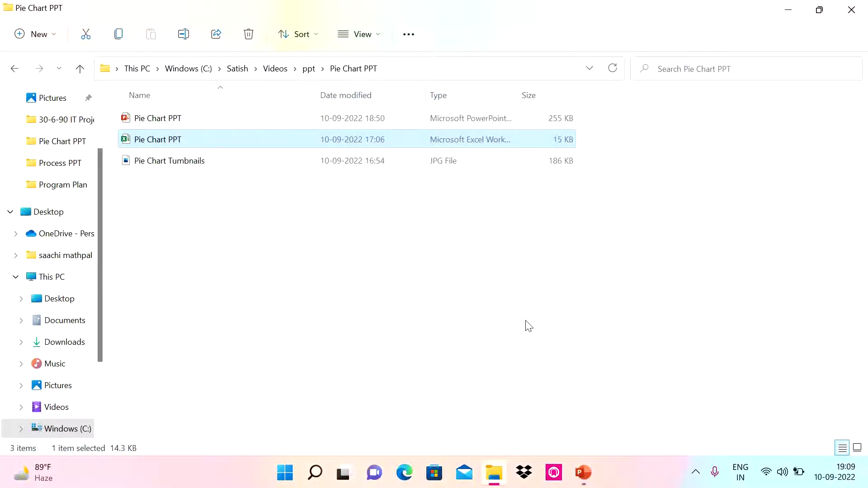
pyautogui.click(541, 310)
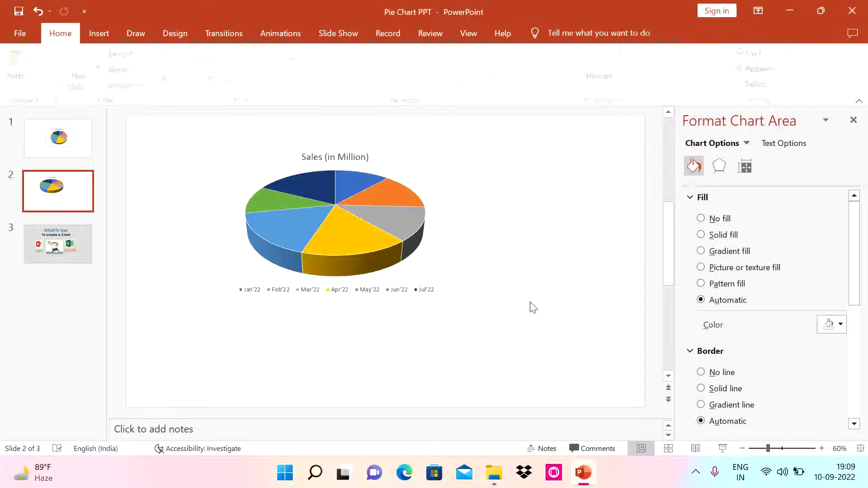
pyautogui.click(420, 218)
# - Enlarge the slide 2 pie chart
pyautogui.moveTo(458, 297); pyautogui.dragTo(494, 318)
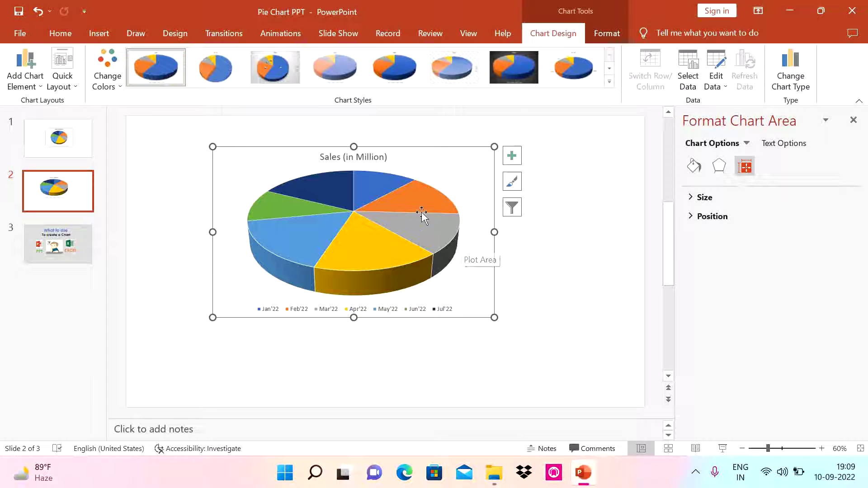
pyautogui.rightClick(454, 174)
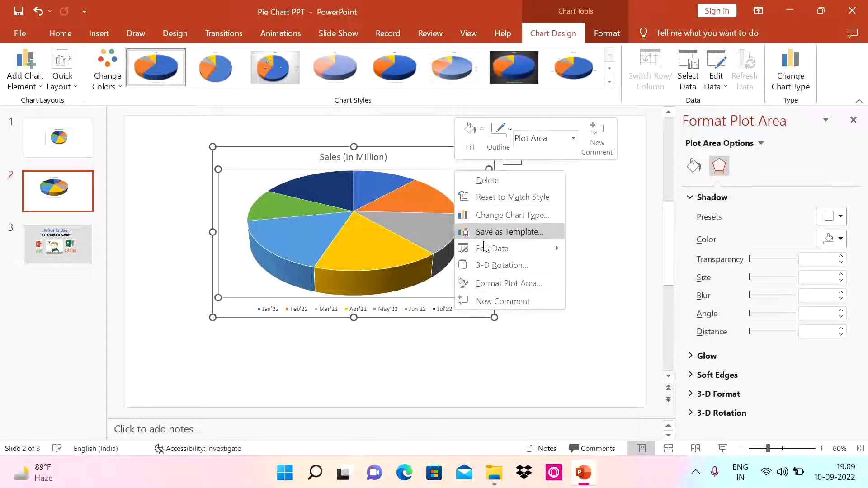
pyautogui.press('Escape')
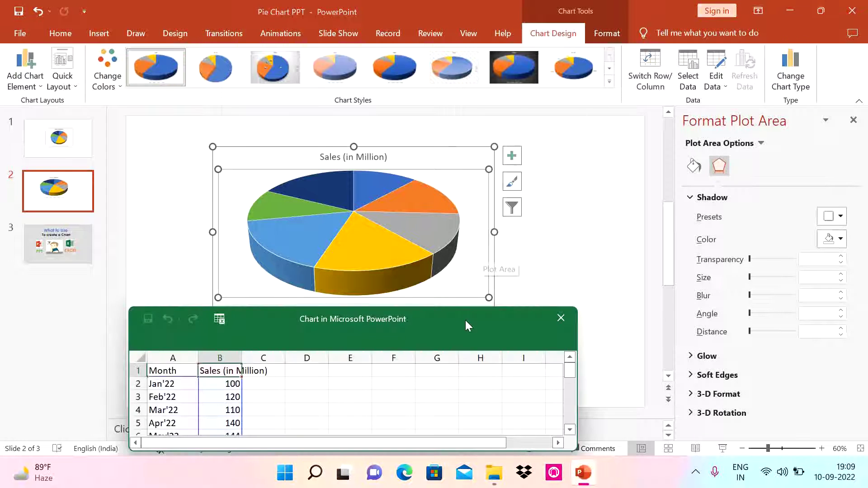
# - Add Aug'22 with sales of 170 in row 9 of the chart data
pyautogui.doubleClick(446, 314)
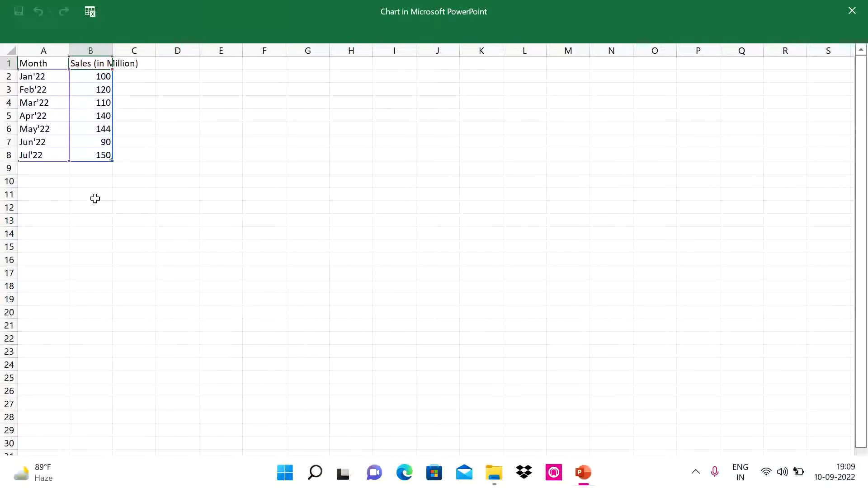
pyautogui.click(44, 169)
pyautogui.write("Aug'22")
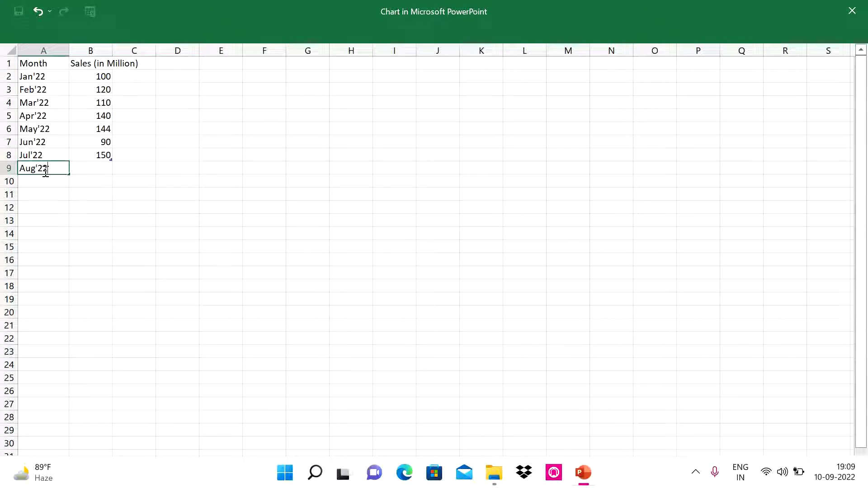
pyautogui.press('Tab')
pyautogui.write('17')
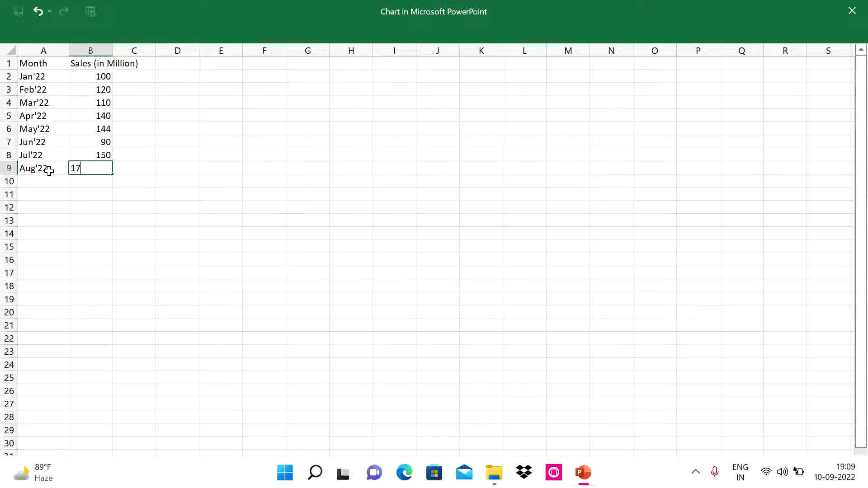
pyautogui.click(103, 116)
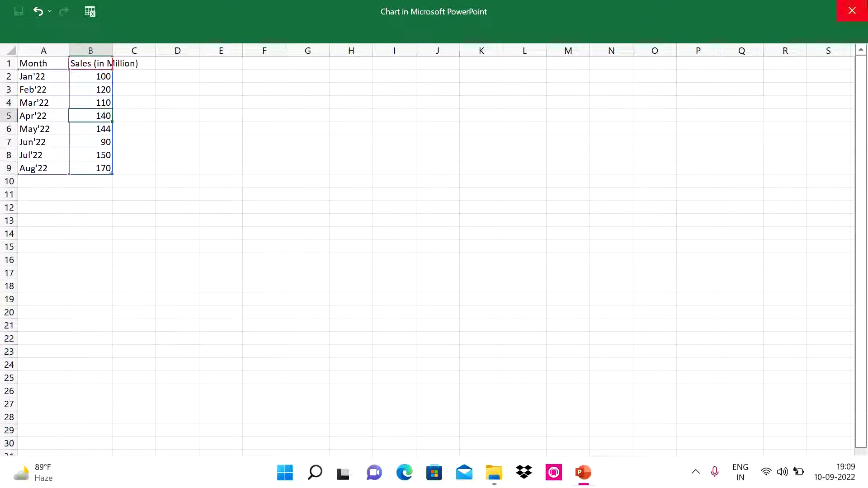
pyautogui.click(856, 20)
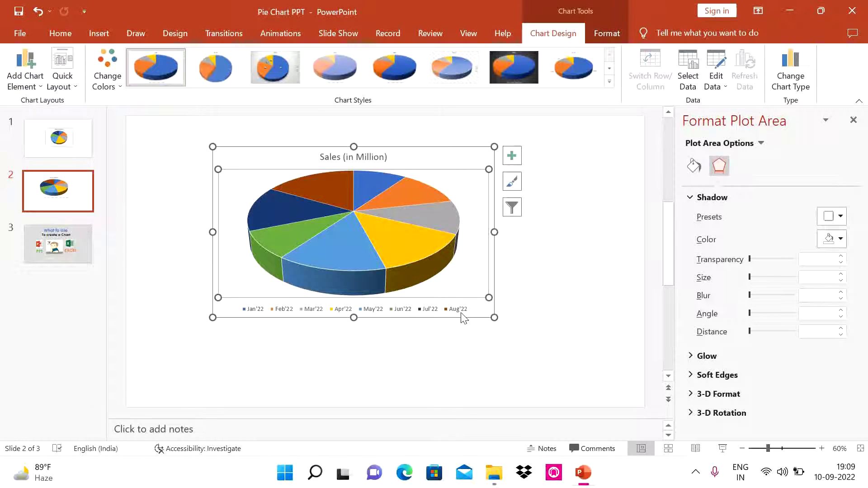
pyautogui.click(505, 287)
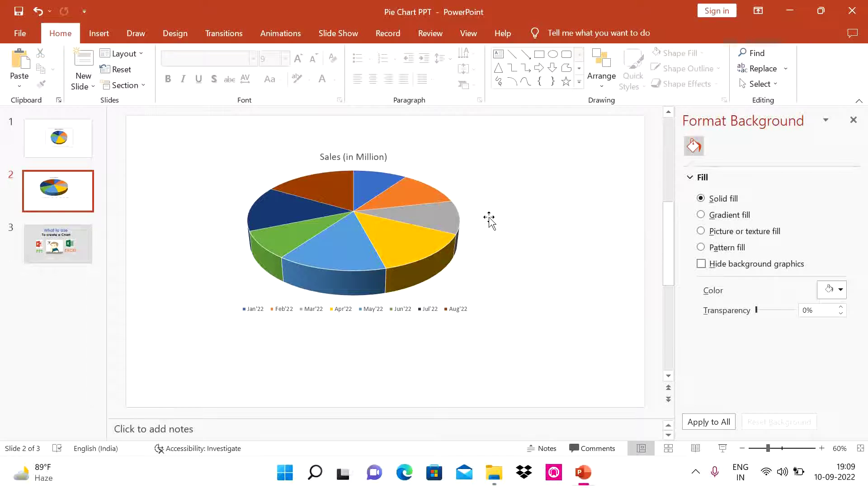
# - Shrink the pie chart and move it to the slide's top-left
pyautogui.click(453, 192)
pyautogui.moveTo(495, 317); pyautogui.dragTo(411, 269)
pyautogui.moveTo(363, 149); pyautogui.dragTo(273, 133)
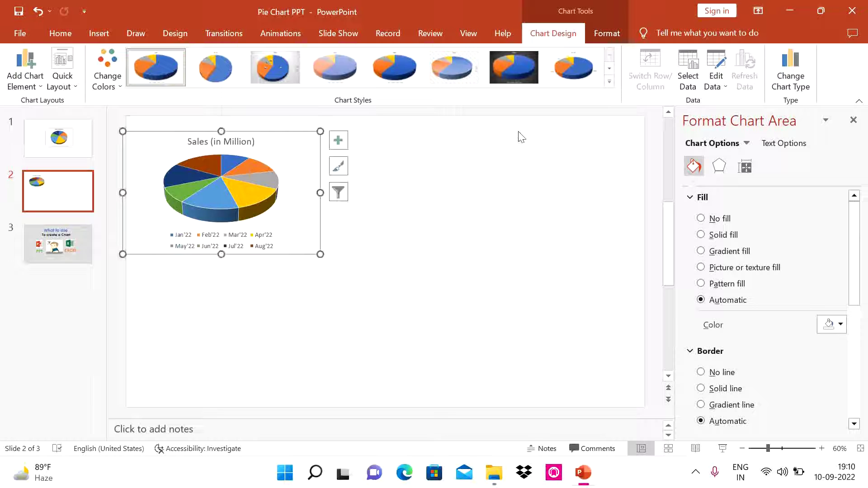
# - Apply chart style 8 with month labels around the pie and an uppercase title
pyautogui.click(609, 81)
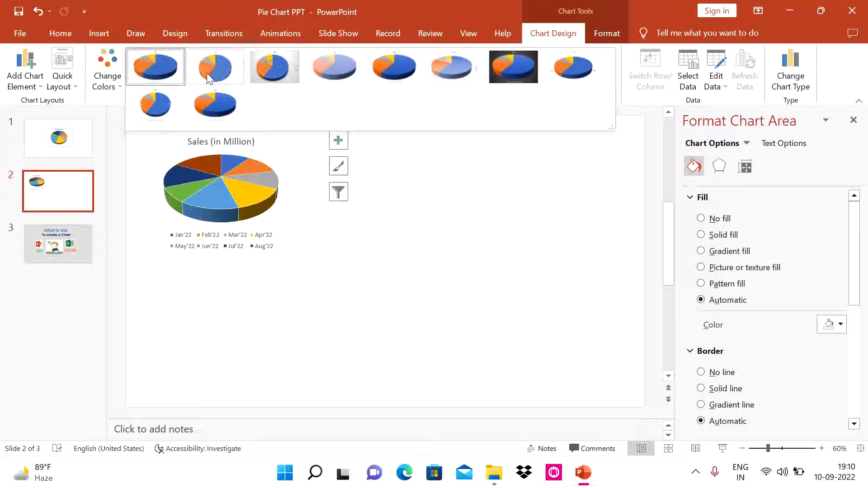
pyautogui.click(322, 69)
pyautogui.click(465, 78)
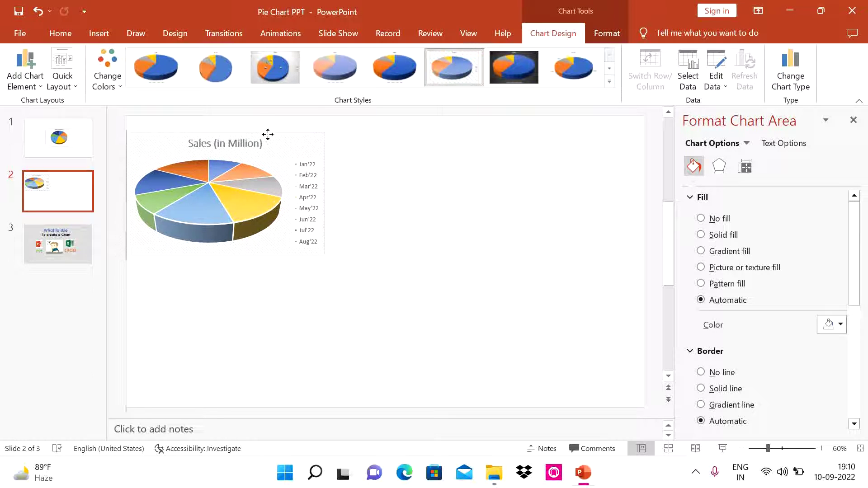
pyautogui.click(577, 70)
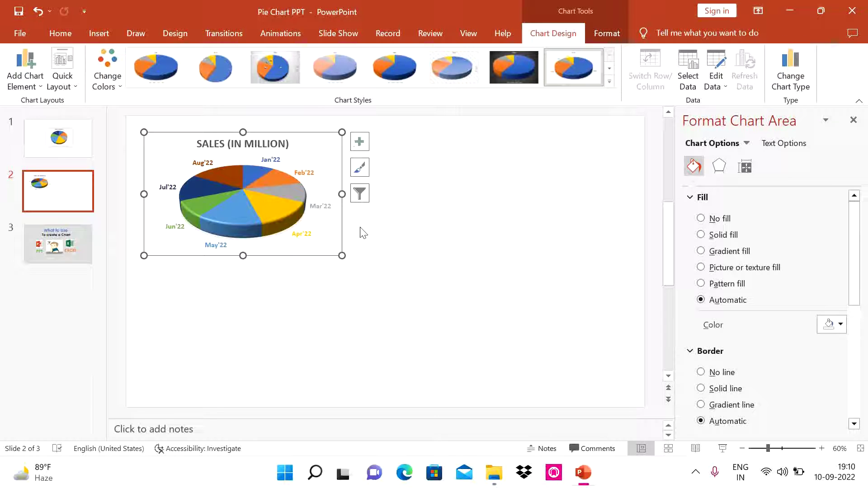
# - Replace the chart title text with 'REVEUNE DATA'
pyautogui.click(359, 142)
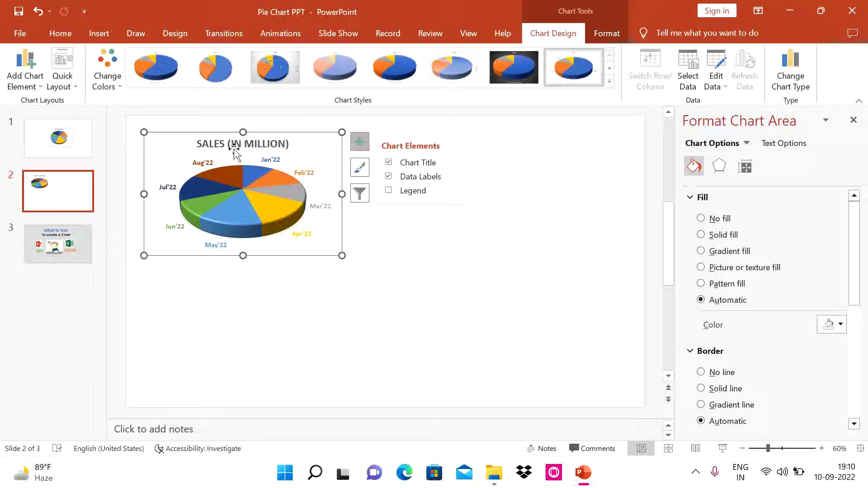
pyautogui.click(389, 162)
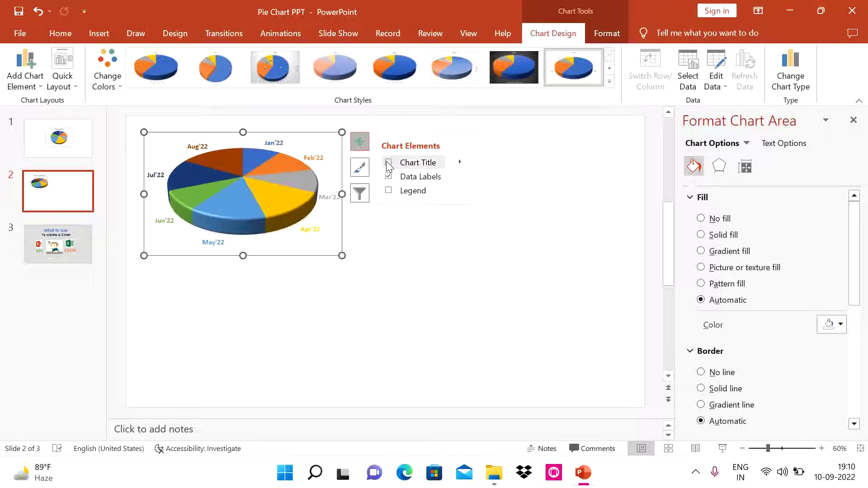
pyautogui.click(388, 163)
pyautogui.click(269, 146)
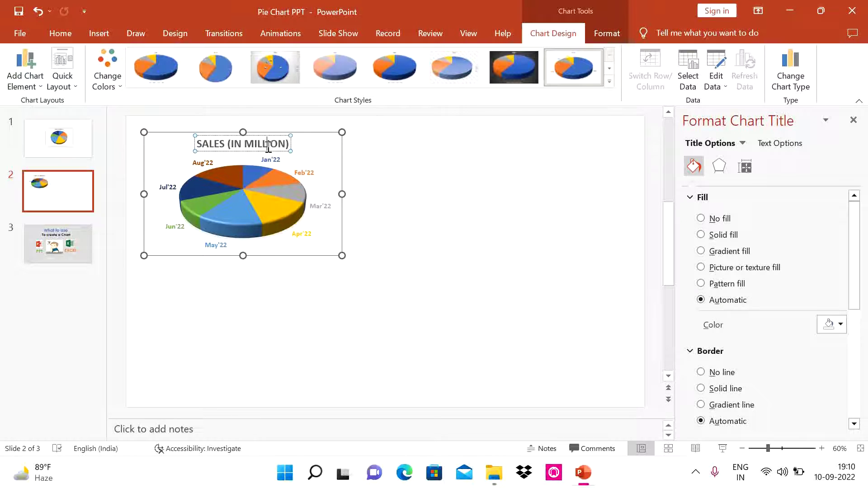
pyautogui.tripleClick(268, 146)
pyautogui.write('REVE')
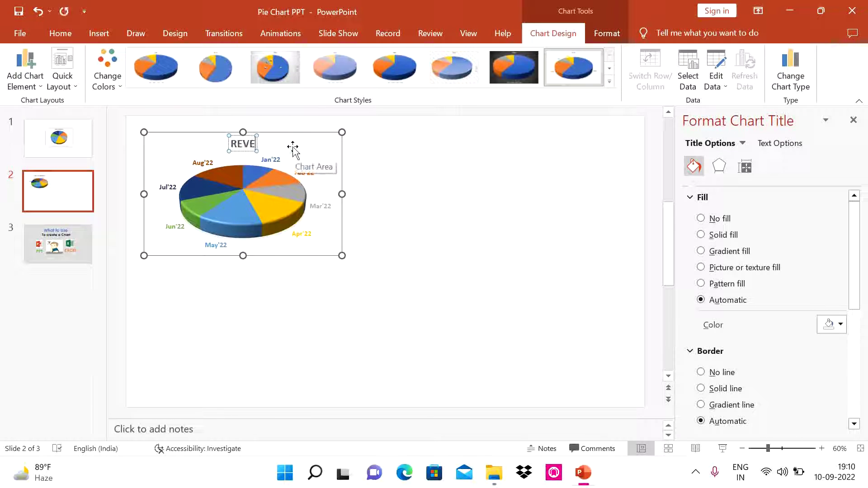
pyautogui.write('UNE DATA')
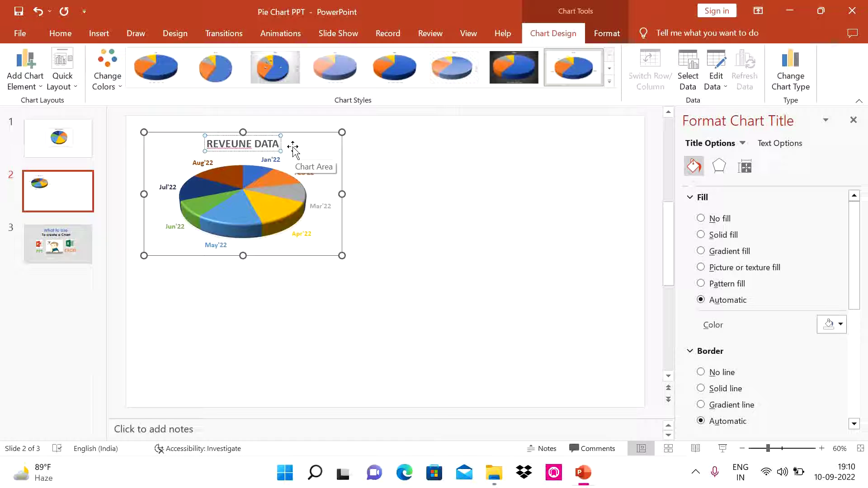
# - Fix the title typo so it reads 'REVENUE DATA'
pyautogui.rightClick(236, 144)
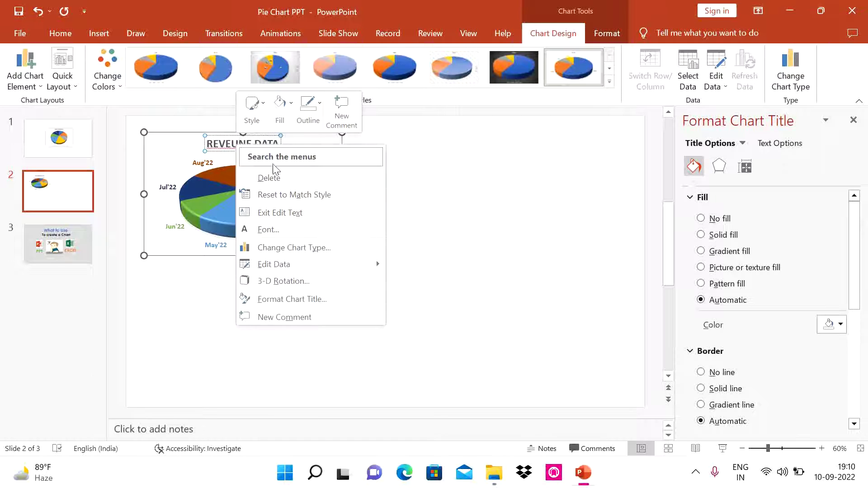
pyautogui.click(232, 147)
pyautogui.press('BackSpace')
pyautogui.press('Right')
pyautogui.write('U')
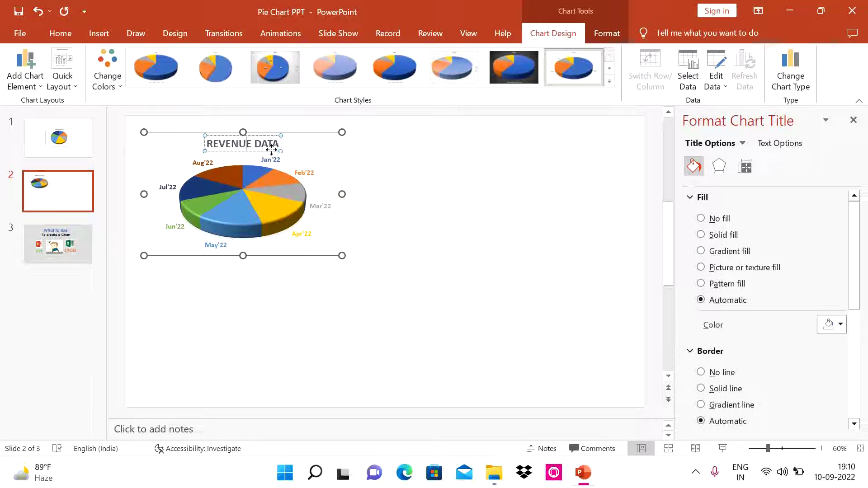
pyautogui.click(410, 178)
pyautogui.click(233, 169)
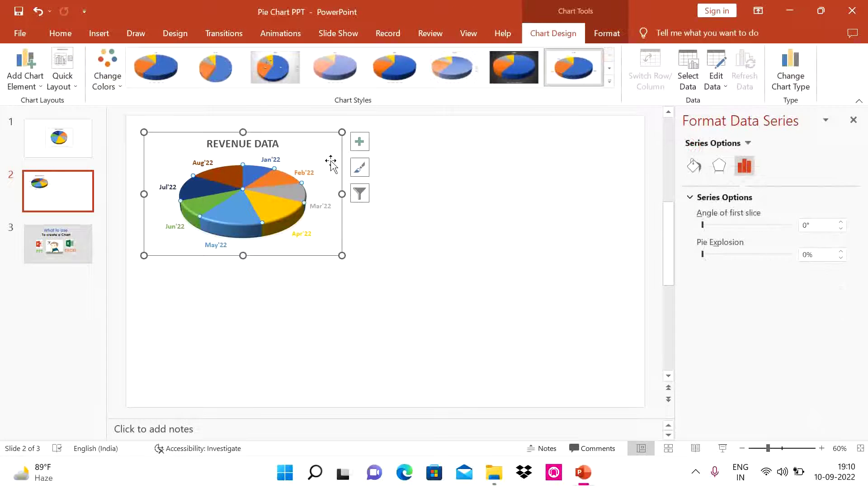
# - Try a bottom legend on the REVENUE DATA pie, remove it, then show data-label placements
pyautogui.click(360, 142)
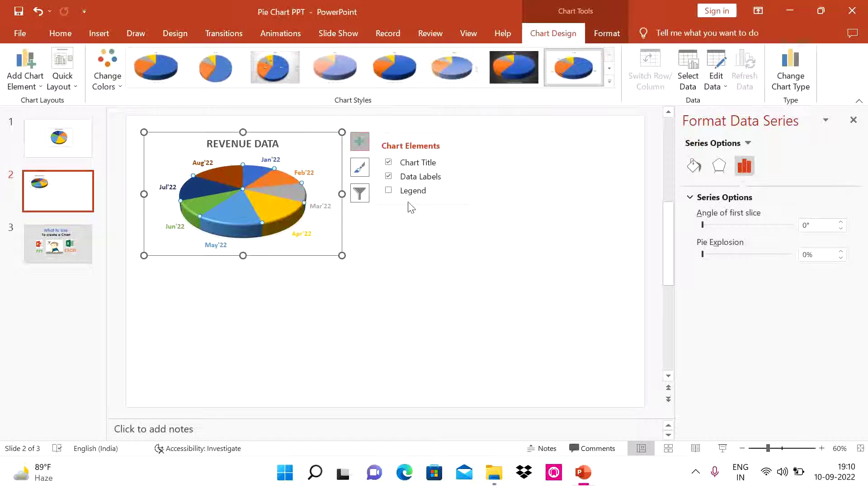
pyautogui.click(389, 191)
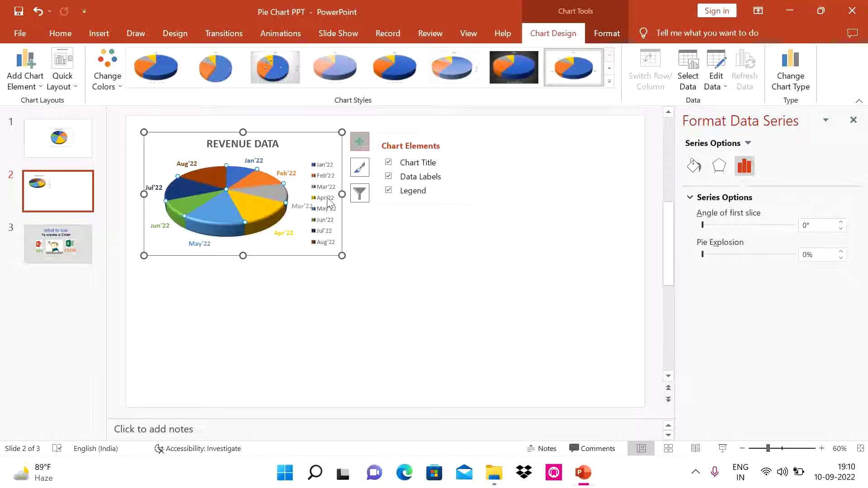
pyautogui.click(459, 189)
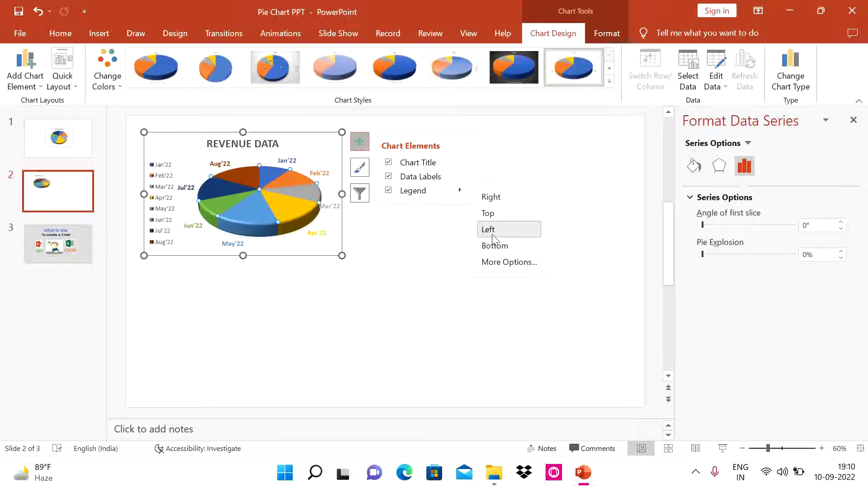
pyautogui.click(495, 245)
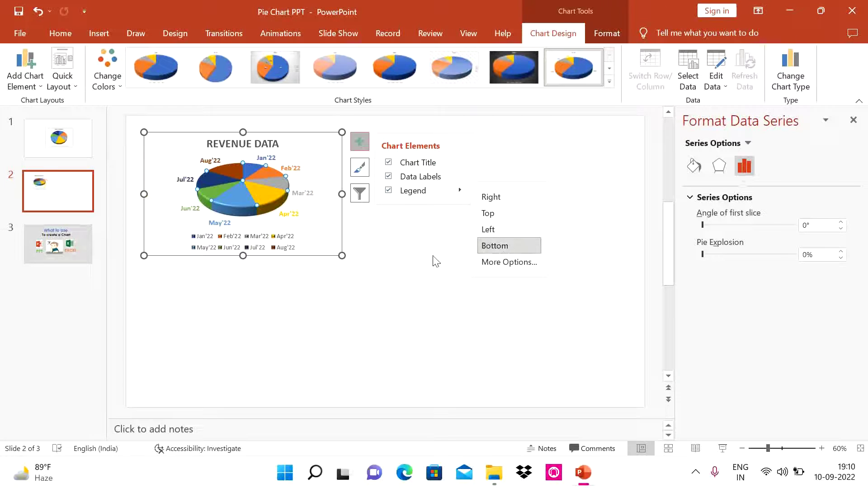
pyautogui.click(391, 191)
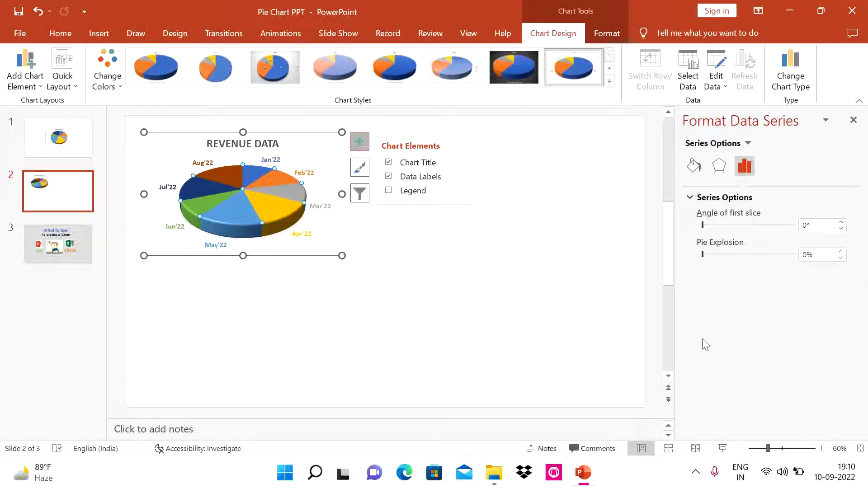
pyautogui.click(462, 176)
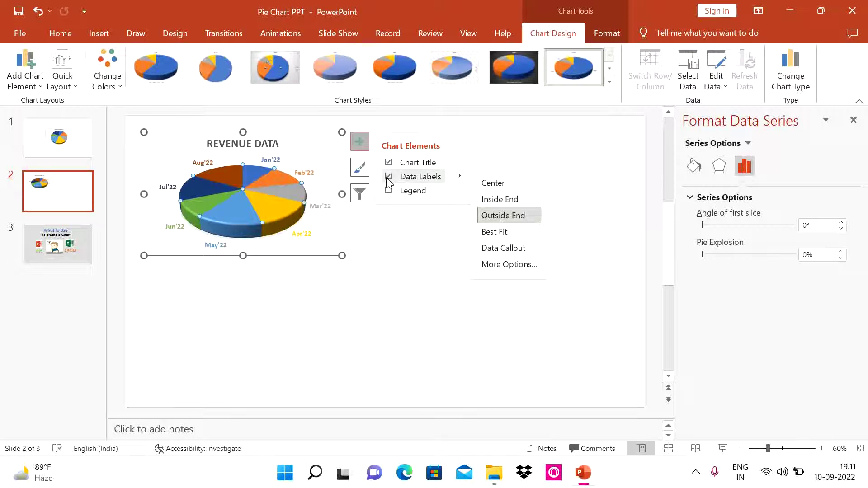
# - Keep both Category Name and Value in the pie's data labels, e.g. Jan'22, 100
pyautogui.click(510, 265)
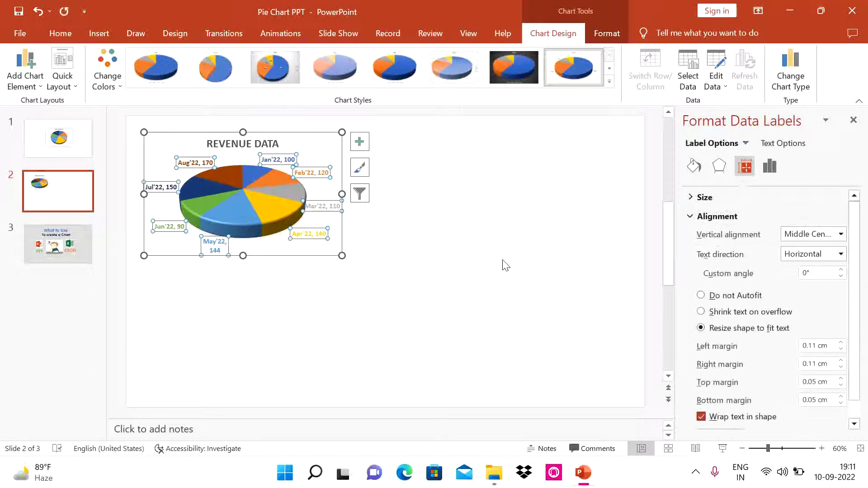
pyautogui.click(765, 170)
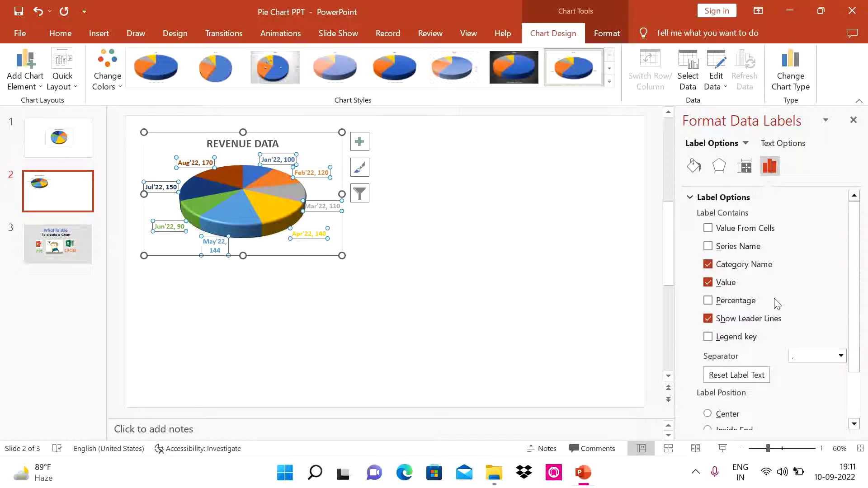
pyautogui.click(739, 266)
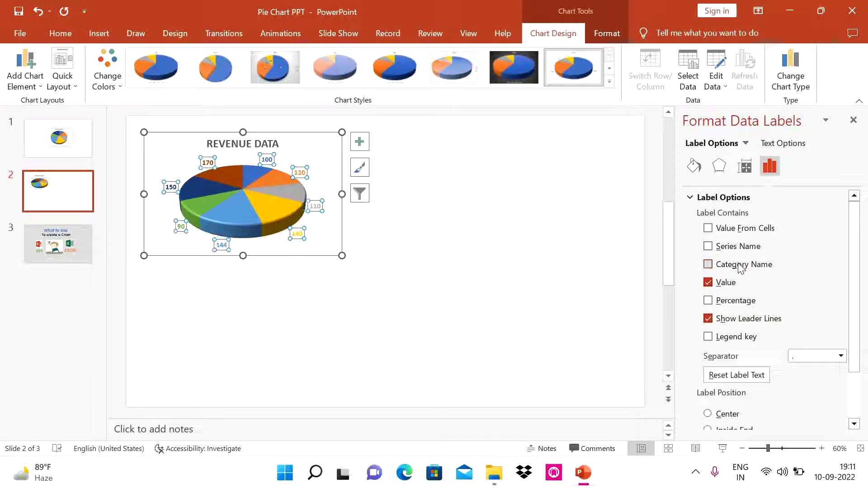
pyautogui.click(740, 265)
pyautogui.click(729, 284)
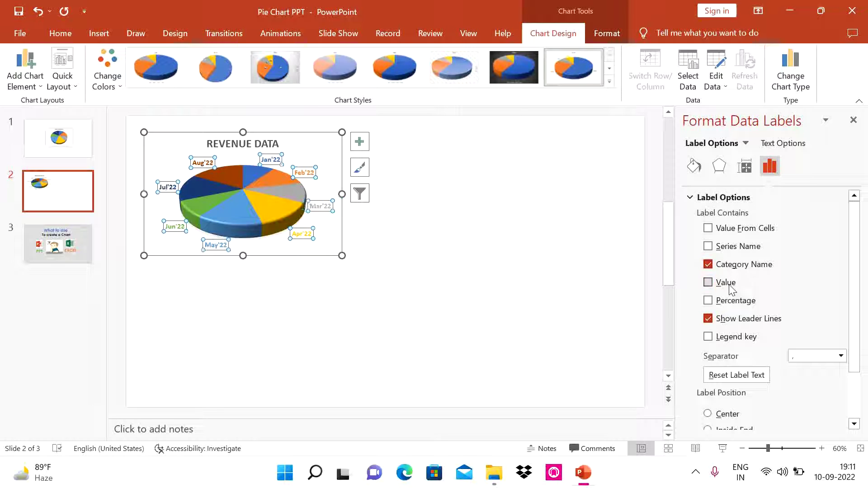
pyautogui.click(728, 284)
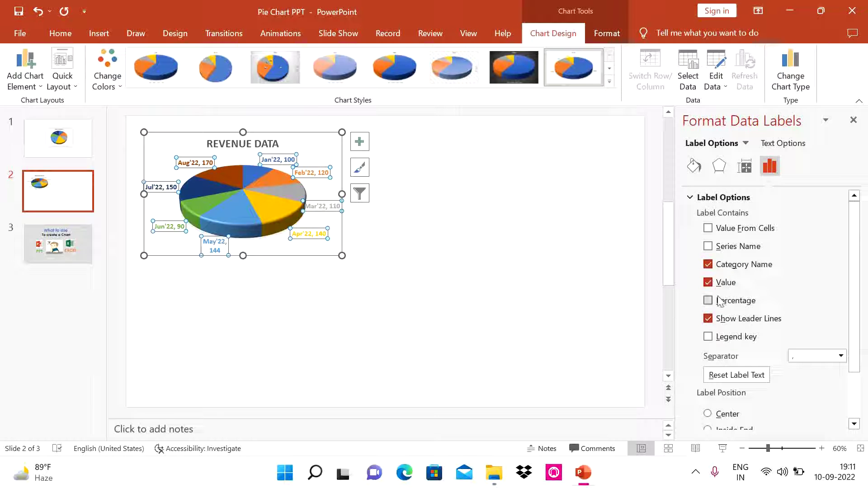
pyautogui.click(502, 222)
pyautogui.click(334, 152)
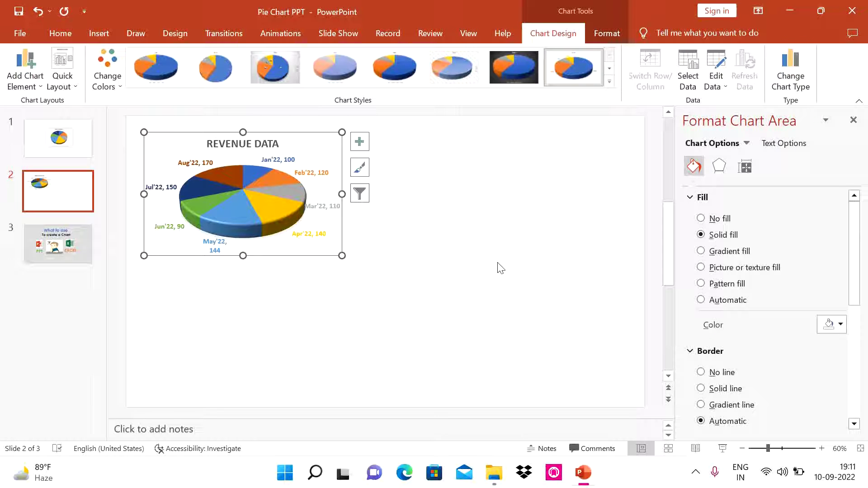
# - Try the second and third Colorful palettes, then settle on the fourth for the pie
pyautogui.click(464, 239)
pyautogui.click(300, 155)
pyautogui.click(107, 68)
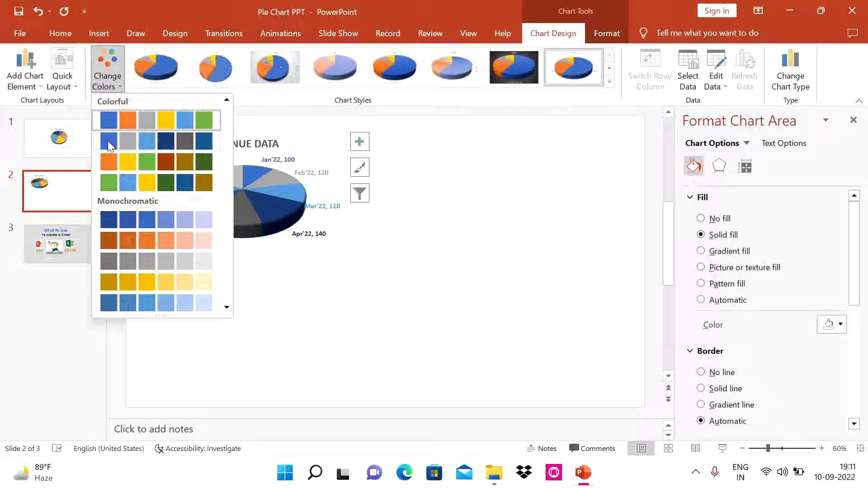
pyautogui.click(109, 140)
pyautogui.click(100, 63)
pyautogui.click(108, 161)
pyautogui.click(107, 68)
pyautogui.click(110, 180)
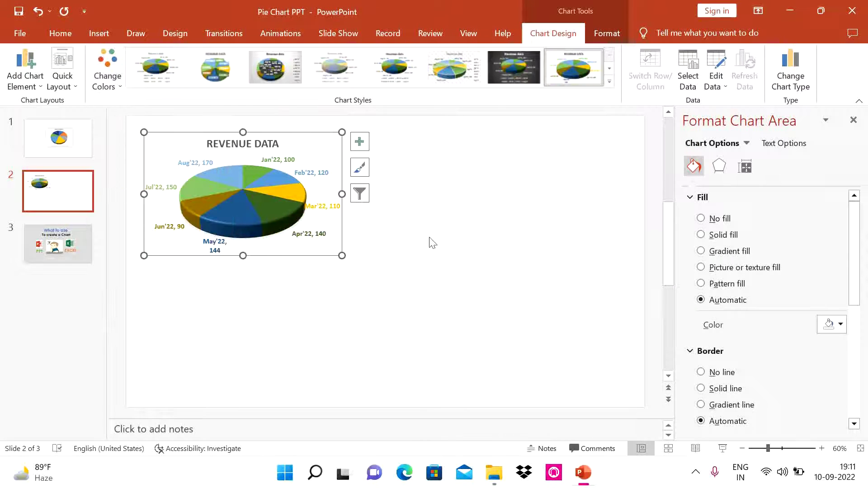
pyautogui.click(474, 249)
pyautogui.click(343, 149)
# - Ctrl-drag a duplicate of the pie chart to the right of the original
pyautogui.moveTo(301, 135); pyautogui.dragTo(515, 135)
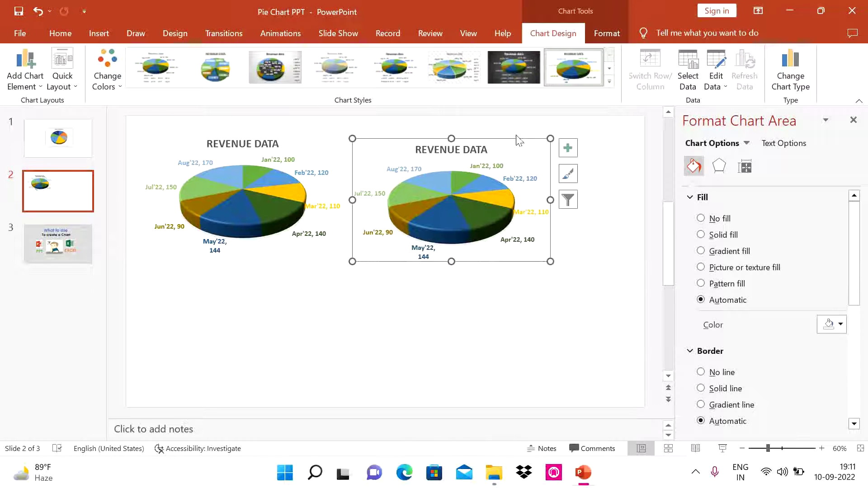
pyautogui.rightClick(458, 177)
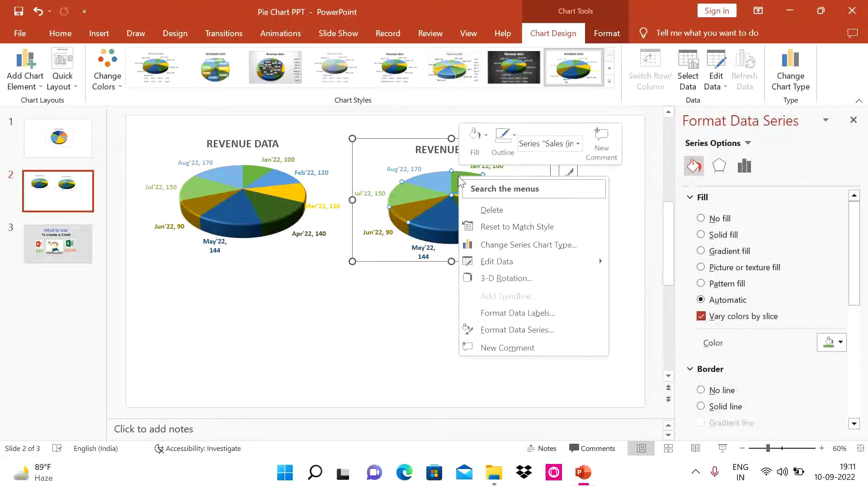
# - Change the copied pie's series chart type to Column > Clustered Column
pyautogui.click(505, 245)
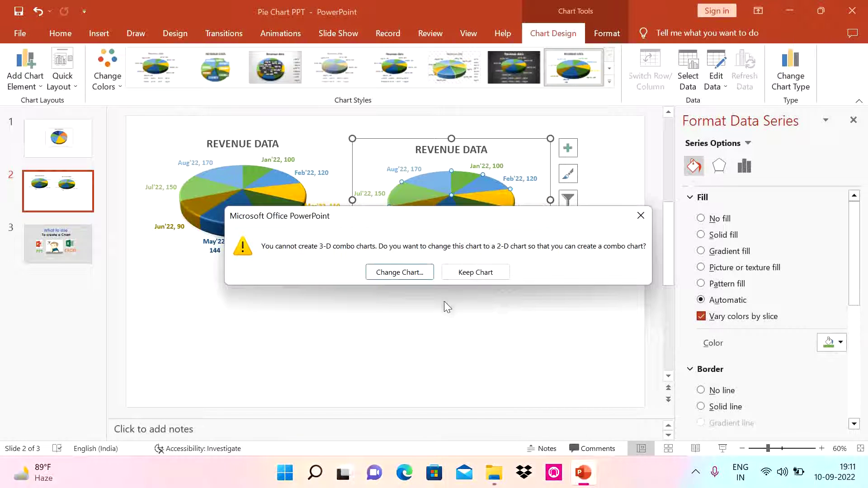
pyautogui.click(400, 272)
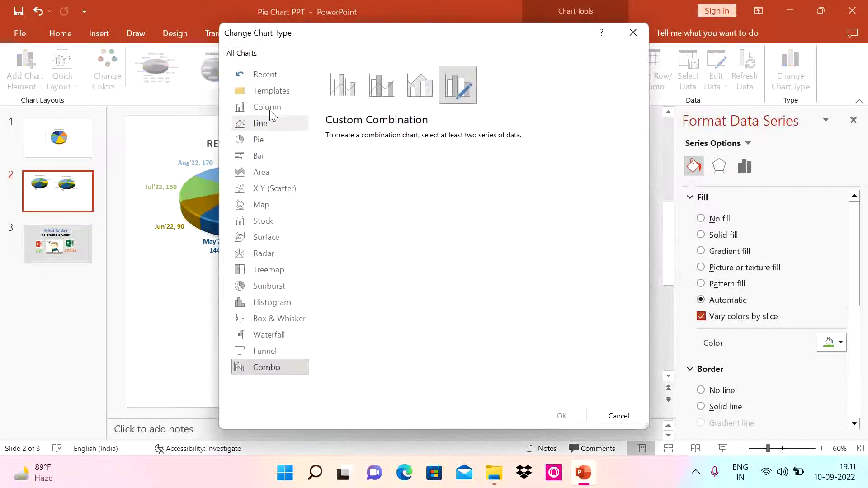
pyautogui.click(266, 107)
pyautogui.moveTo(419, 207)
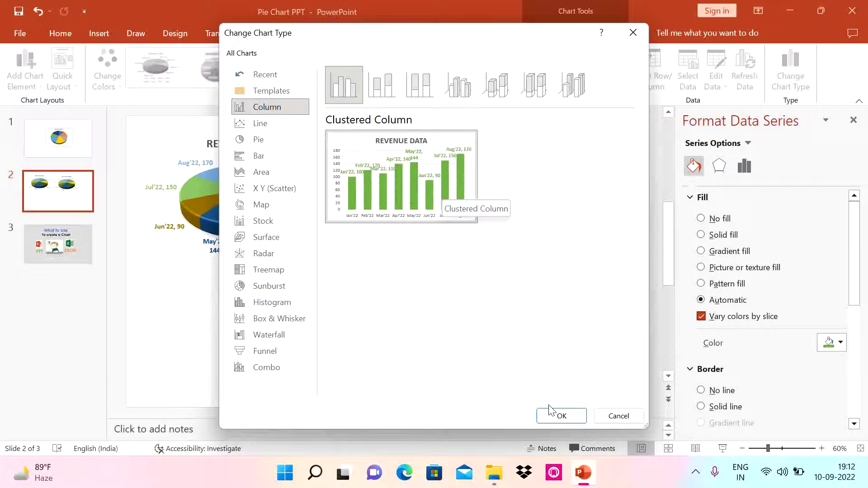
pyautogui.click(560, 418)
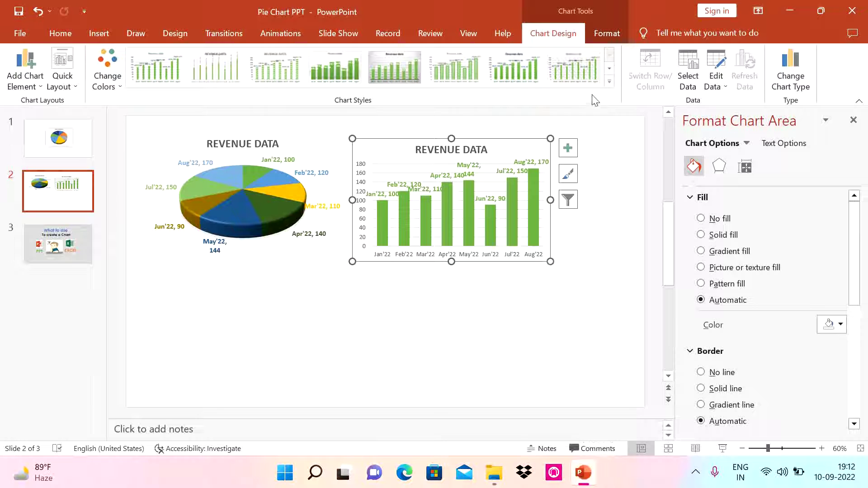
pyautogui.click(609, 81)
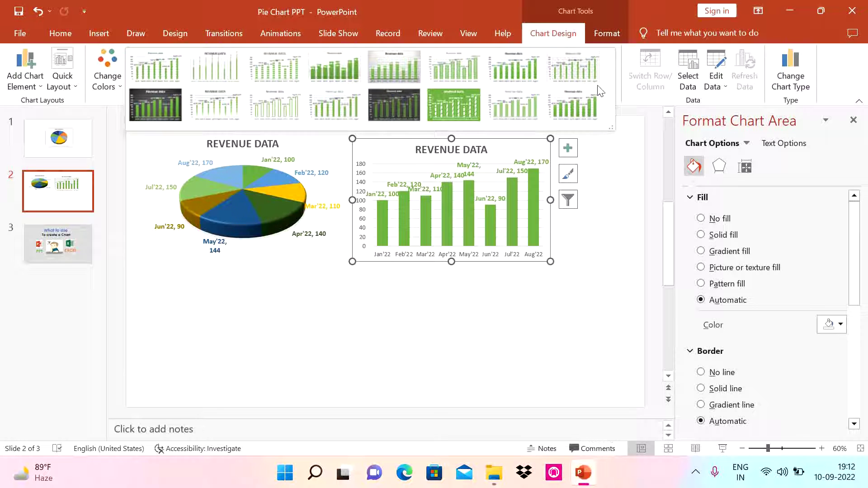
# - Give the columns a slim gradient-green style and value-only data labels, such as 170
pyautogui.click(212, 115)
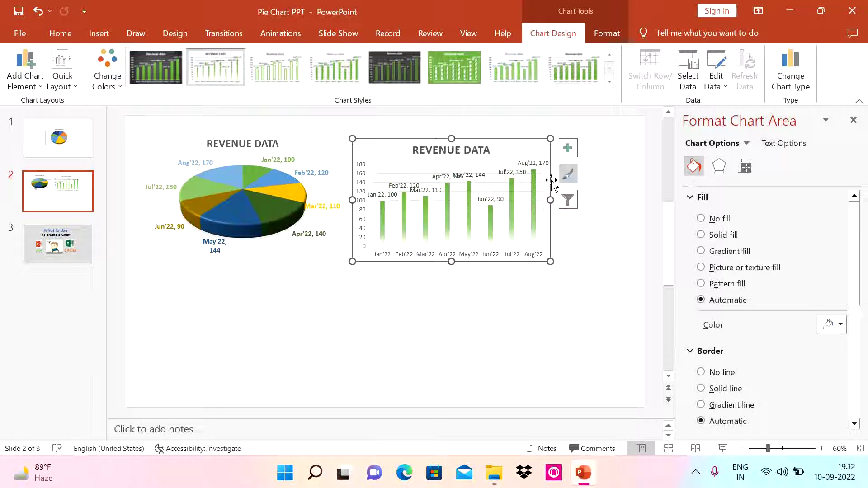
pyautogui.click(568, 147)
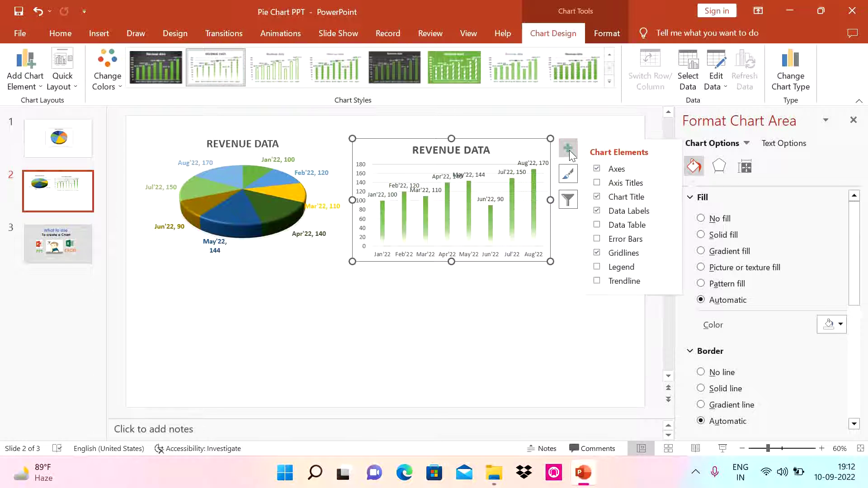
pyautogui.click(669, 212)
pyautogui.click(715, 298)
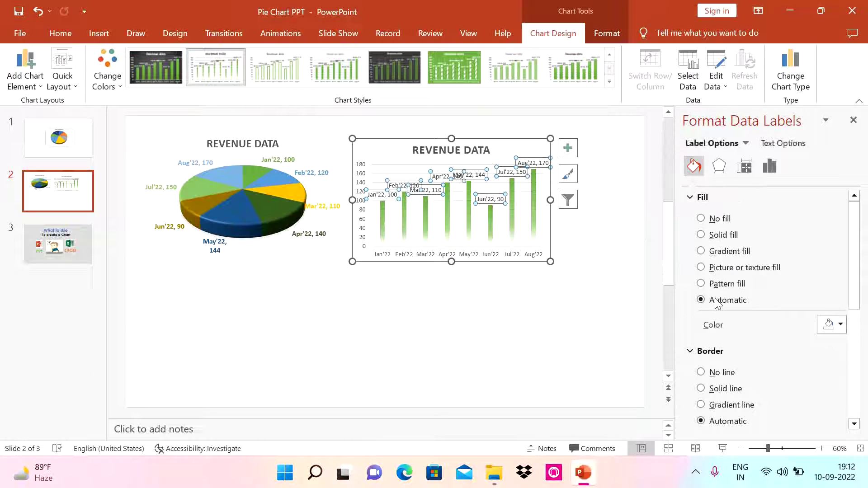
pyautogui.click(770, 166)
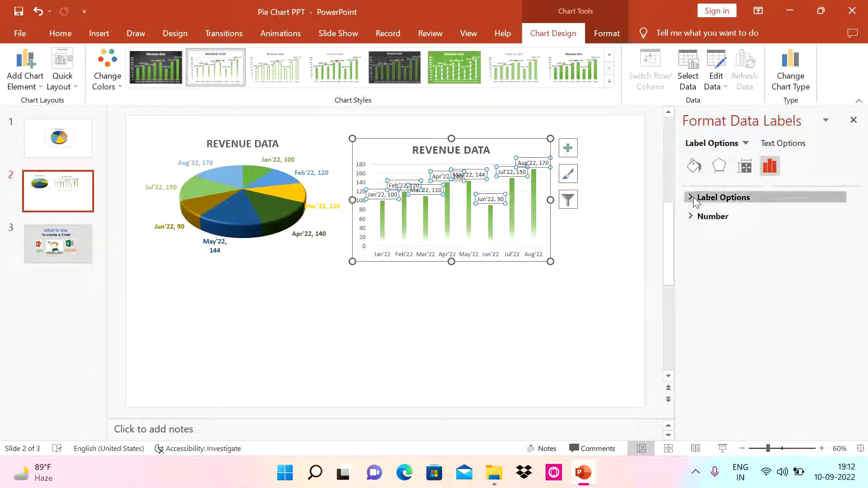
pyautogui.click(704, 201)
pyautogui.click(735, 267)
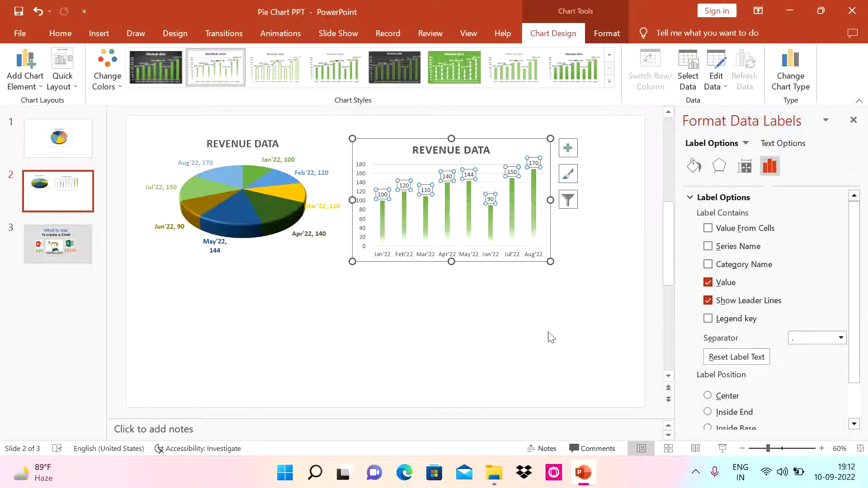
pyautogui.click(570, 353)
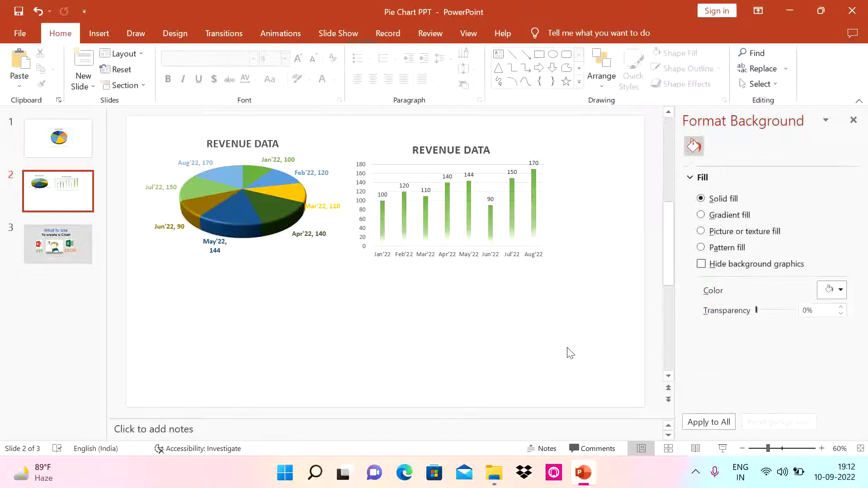
# - Make the column chart's value labels bold, blue Century Gothic
pyautogui.click(468, 180)
pyautogui.click(60, 33)
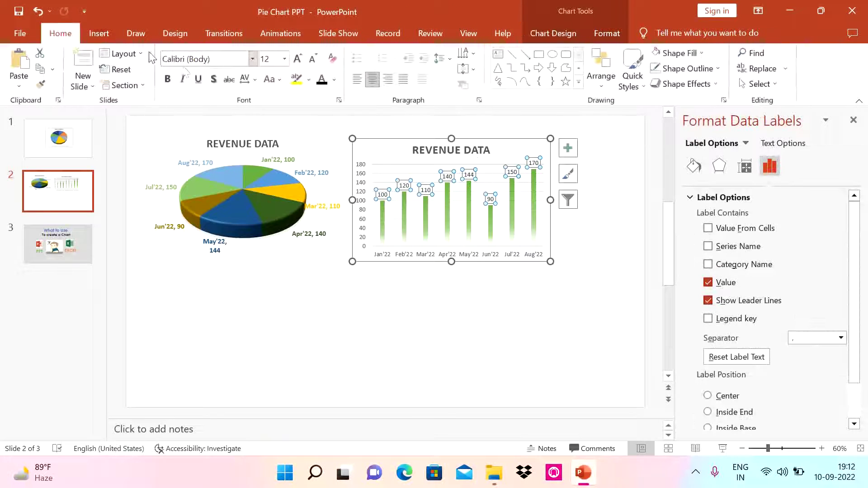
pyautogui.click(254, 59)
pyautogui.click(224, 147)
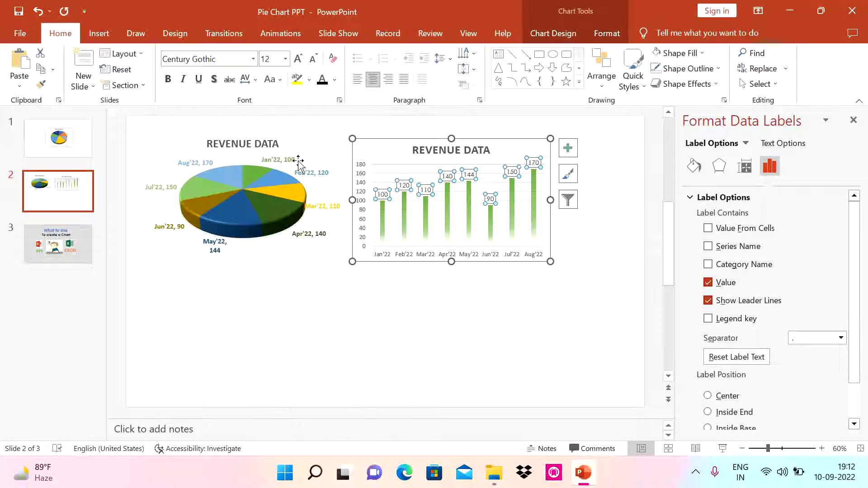
pyautogui.hotkey('ctrl', 'b')
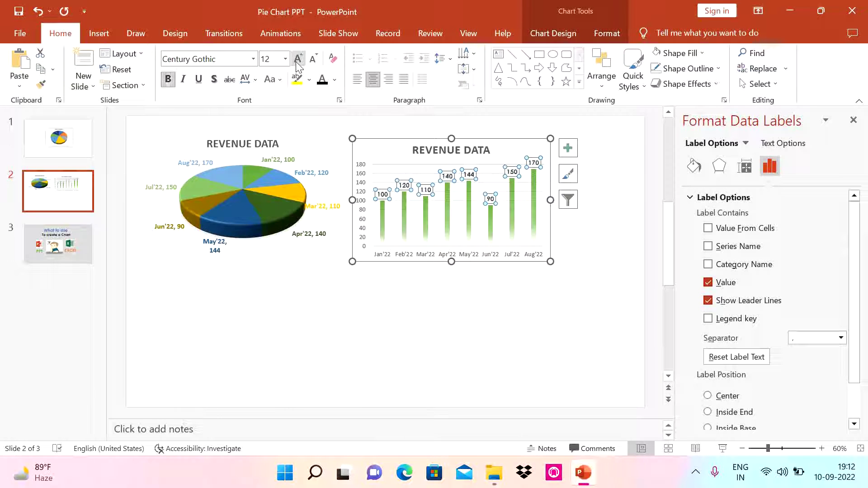
pyautogui.click(334, 81)
pyautogui.click(368, 110)
# - Restore the chart title SALES (IN MILLION), keeping gridlines and value labels on
pyautogui.click(508, 259)
pyautogui.click(569, 148)
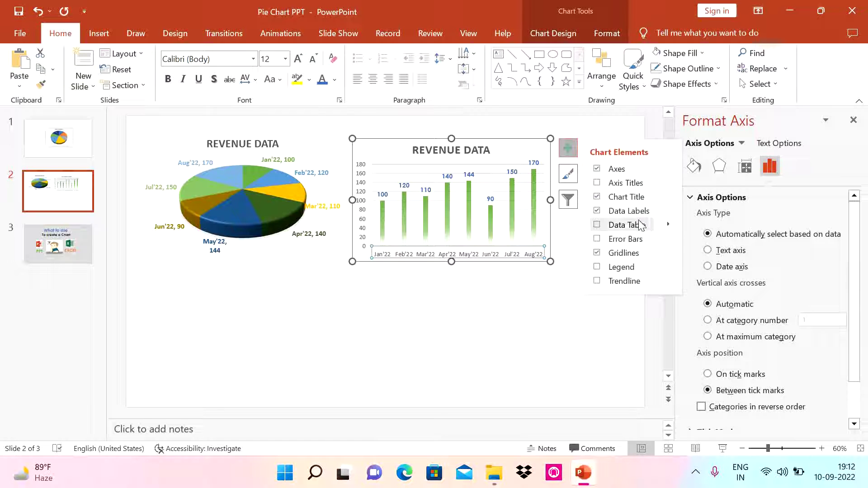
pyautogui.click(639, 197)
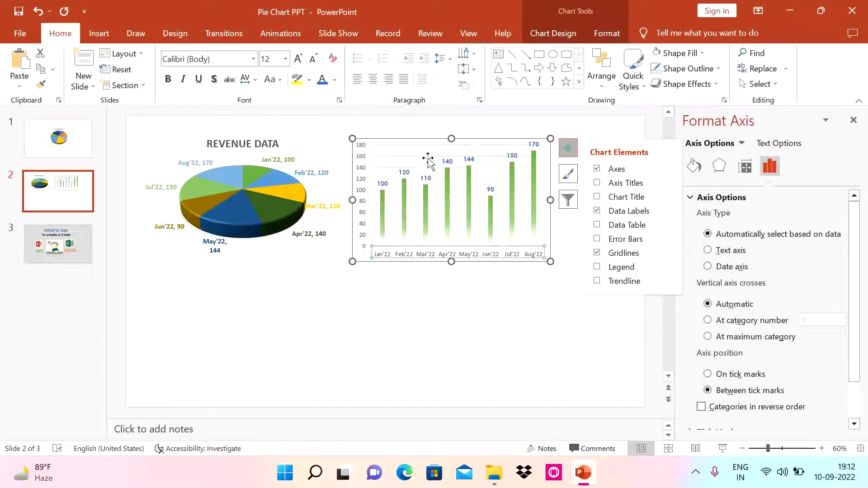
pyautogui.click(630, 200)
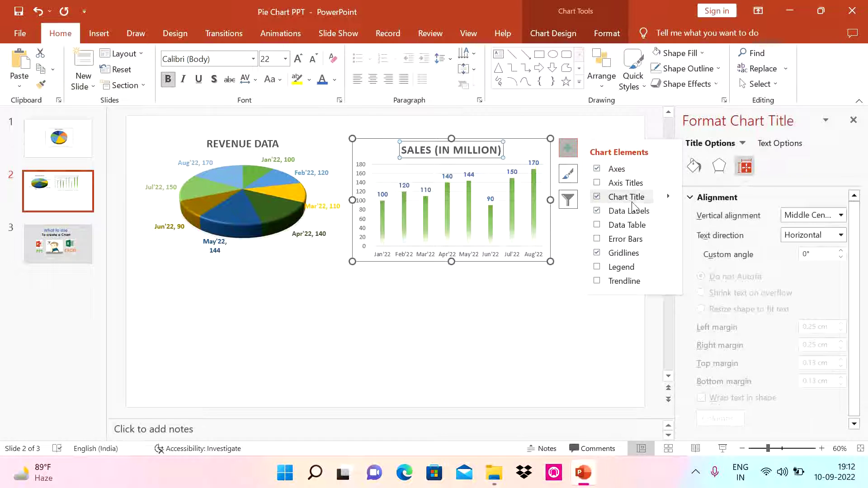
pyautogui.click(607, 267)
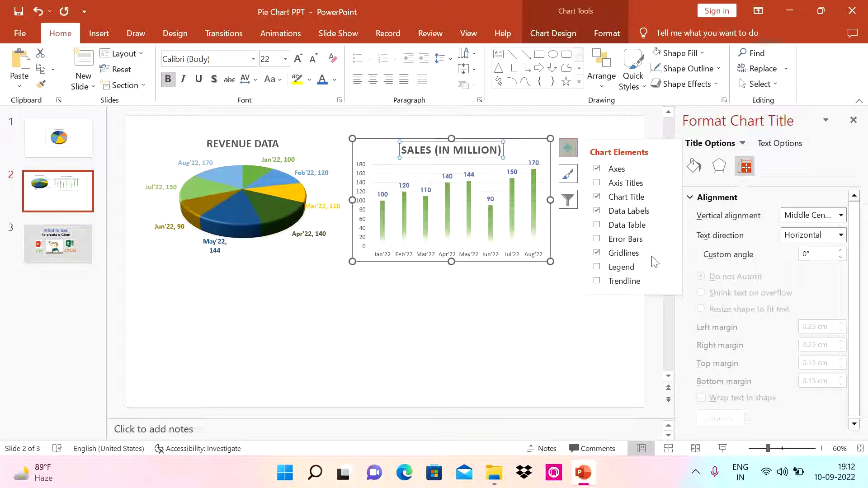
pyautogui.click(625, 254)
pyautogui.click(624, 254)
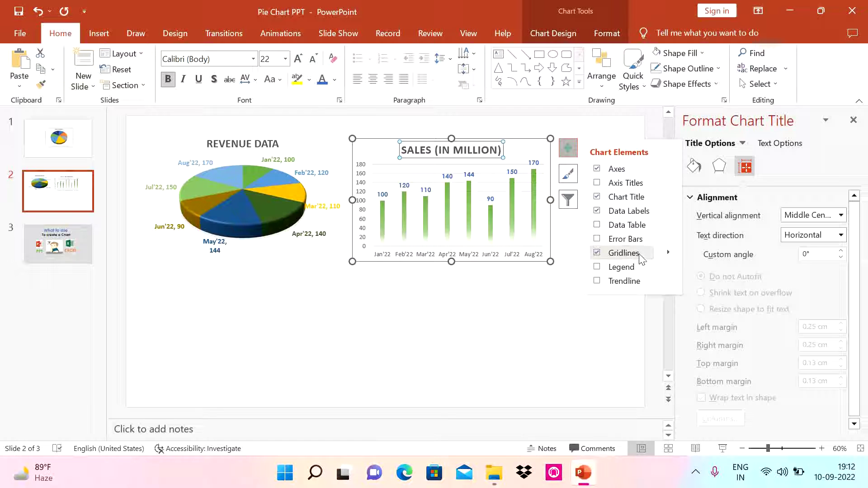
pyautogui.click(636, 214)
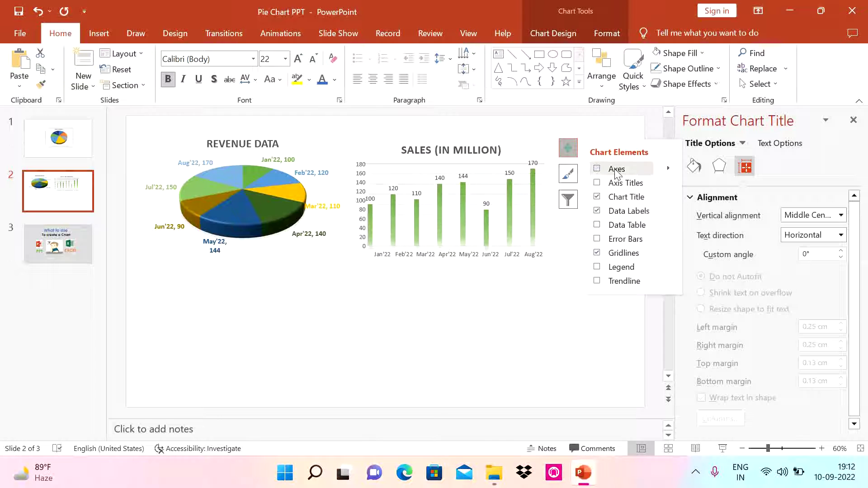
pyautogui.click(511, 346)
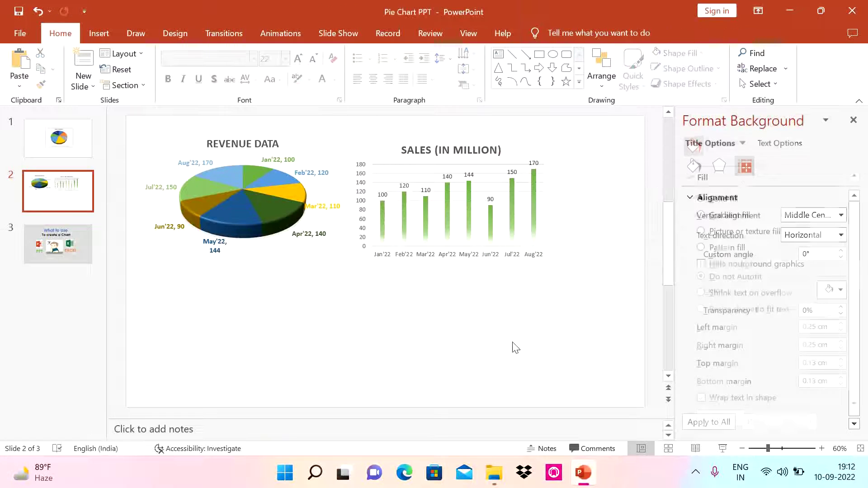
# - Duplicate the sales chart with Ctrl+D and place the copy below the pie chart
pyautogui.click(538, 145)
pyautogui.moveTo(518, 139); pyautogui.dragTo(532, 132)
pyautogui.press('Down')
pyautogui.press('Down')
pyautogui.press('Down')
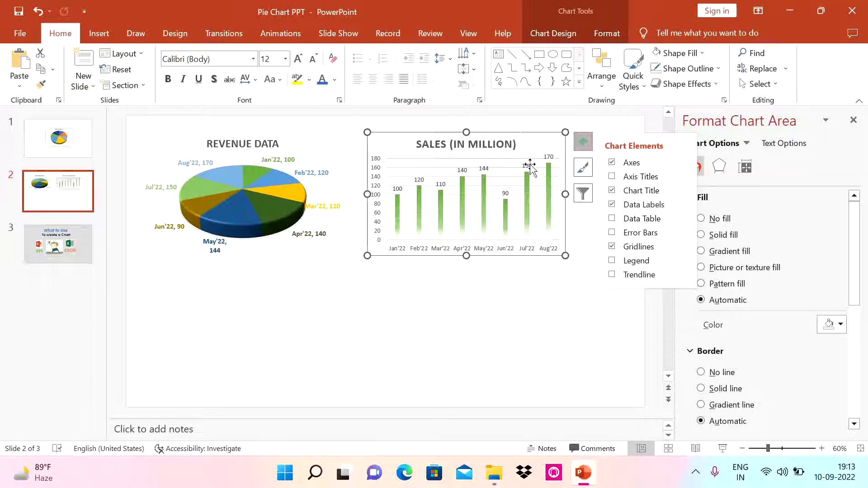
pyautogui.press('Escape')
pyautogui.press('Escape')
pyautogui.click(528, 166)
pyautogui.hotkey('ctrl', 'd')
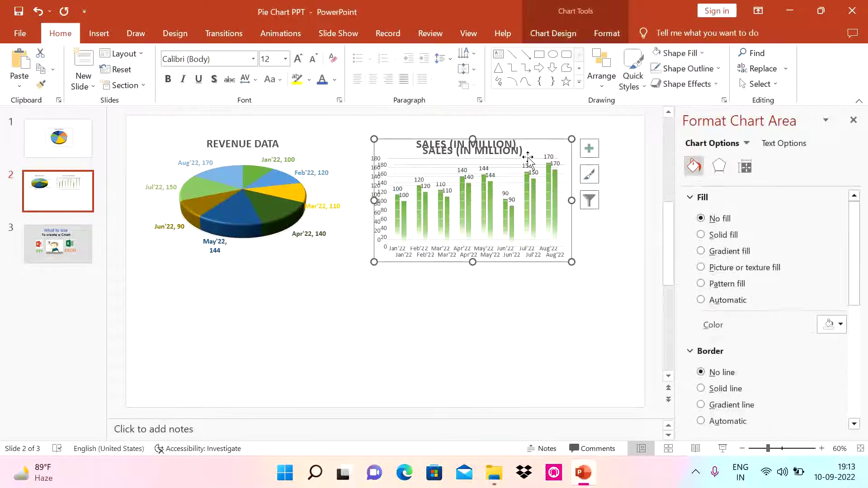
pyautogui.moveTo(531, 168); pyautogui.dragTo(298, 265)
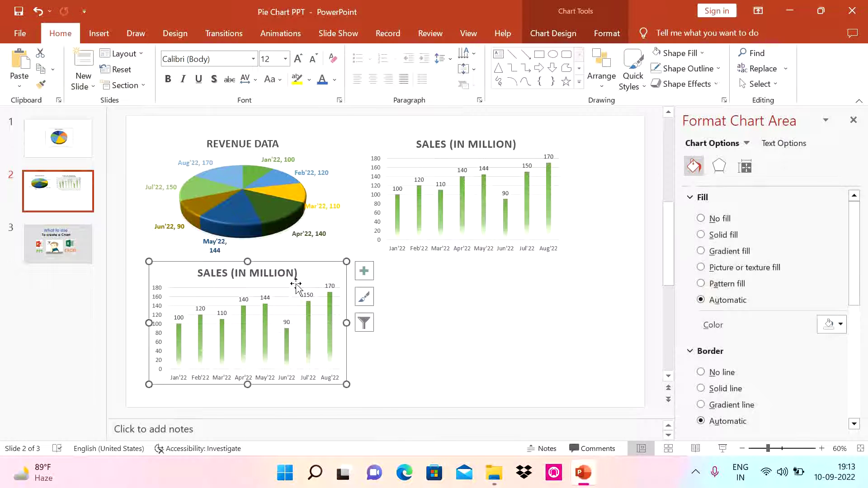
# - Convert the copied chart into a Line with Markers chart
pyautogui.rightClick(280, 306)
pyautogui.click(317, 351)
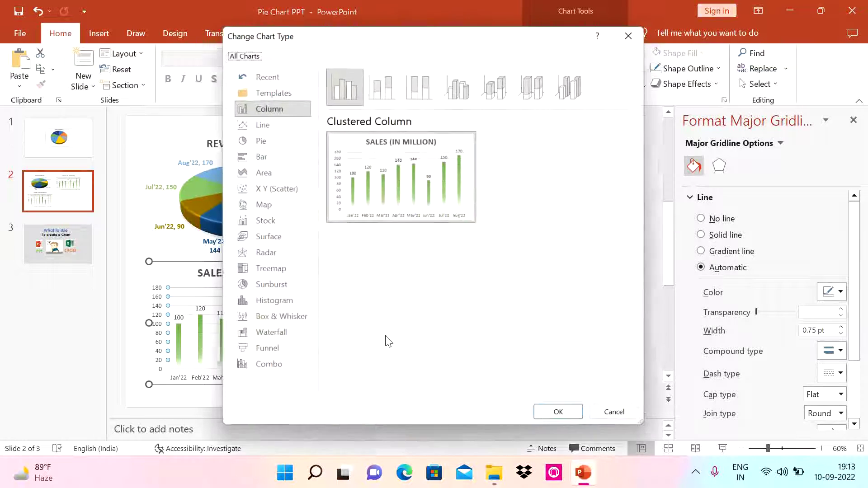
pyautogui.click(253, 123)
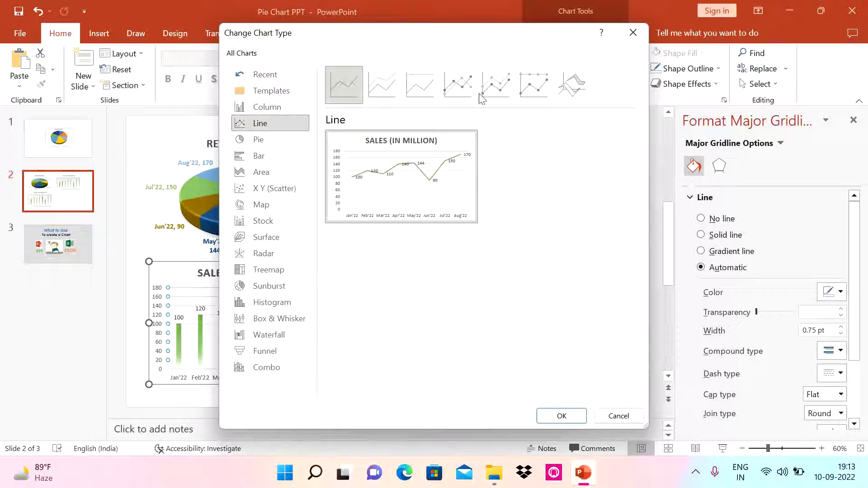
pyautogui.click(457, 86)
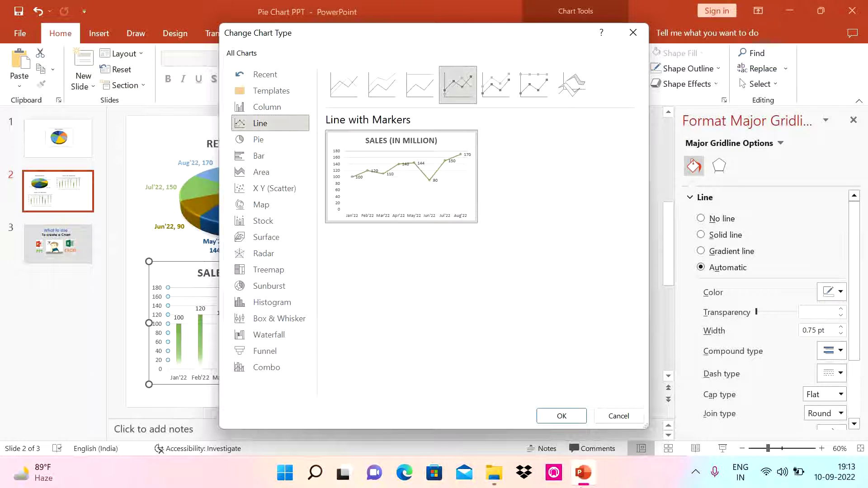
pyautogui.click(560, 416)
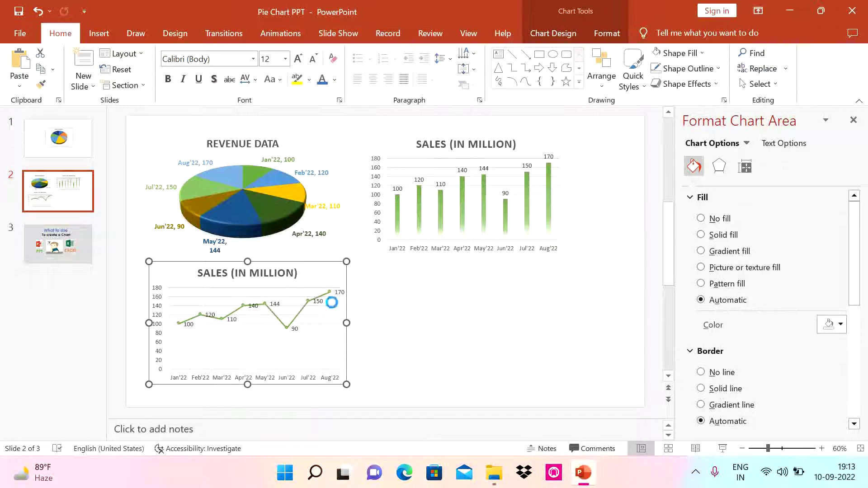
pyautogui.hotkey('ctrl', 'z')
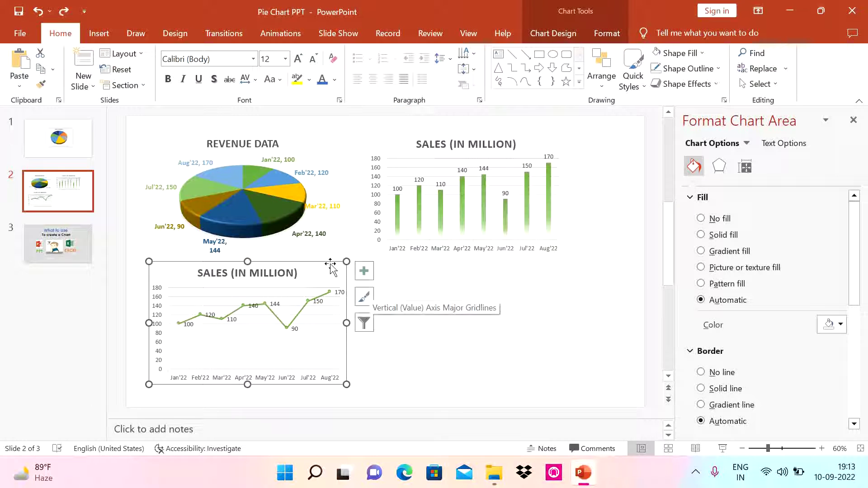
# - Copy the line chart to the lower right and make the copy a Clustered Bar chart
pyautogui.moveTo(333, 283); pyautogui.dragTo(533, 270)
pyautogui.rightClick(533, 342)
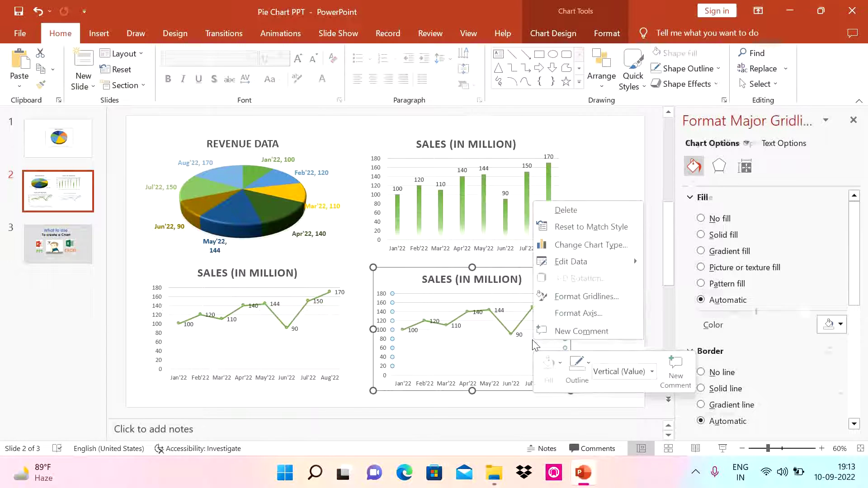
pyautogui.click(573, 245)
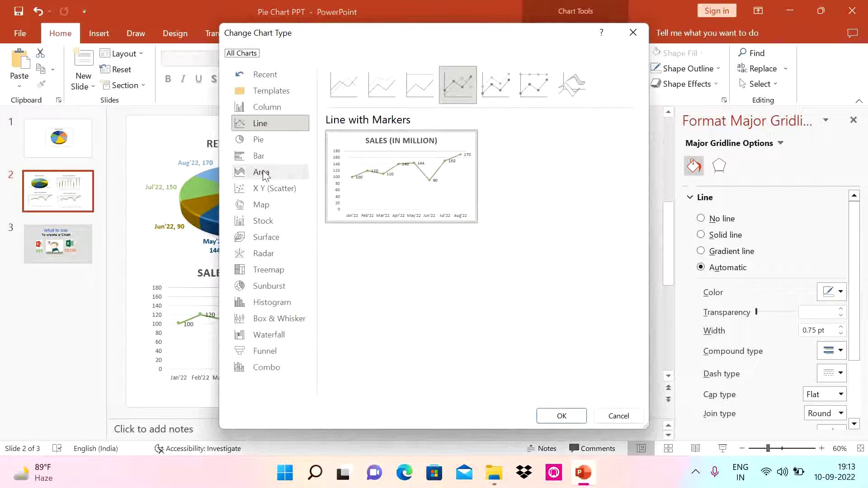
pyautogui.click(259, 156)
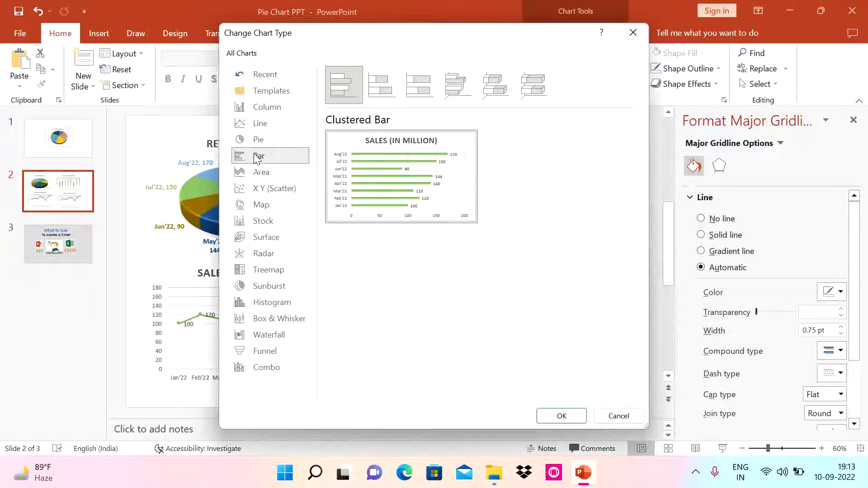
pyautogui.click(562, 415)
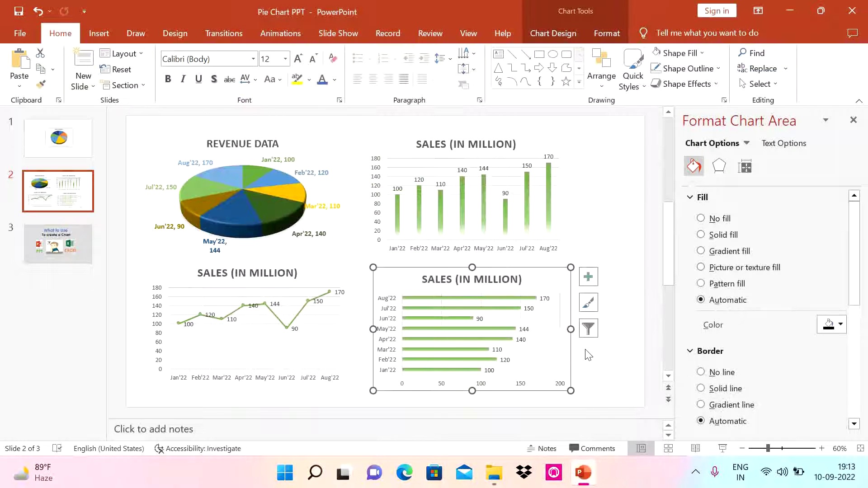